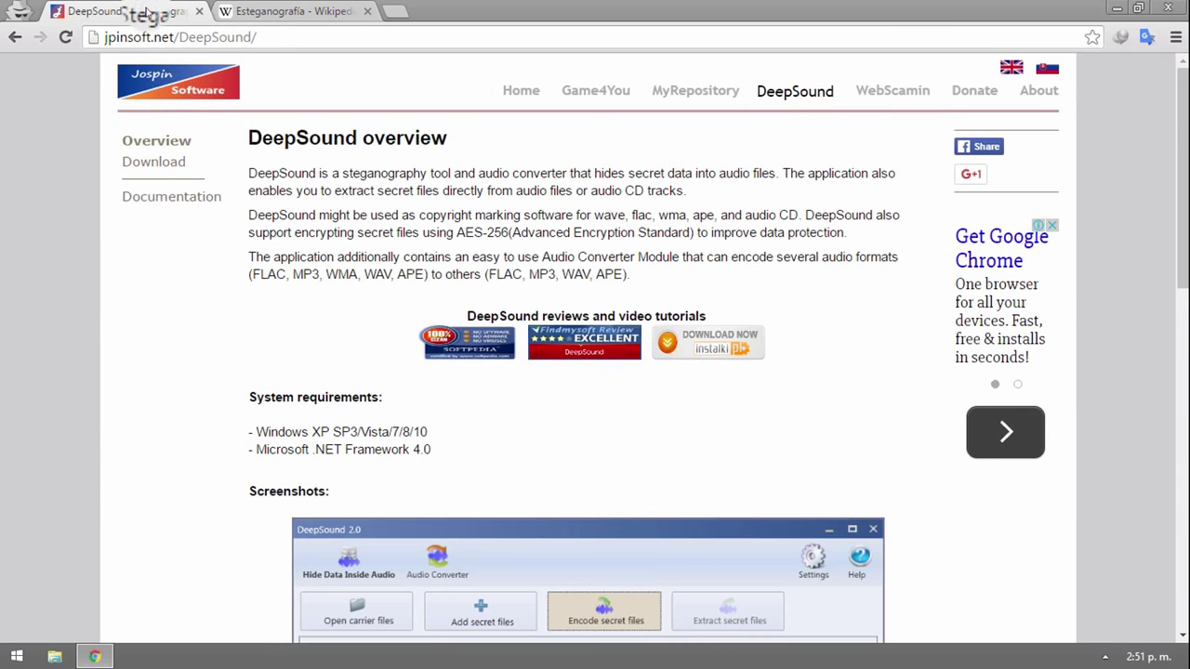
- Read the DeepSound overview, noting its AES-256 encryption, then go to the DeepSound 2.0 download page
left_click_drag(247, 136, 327, 127)
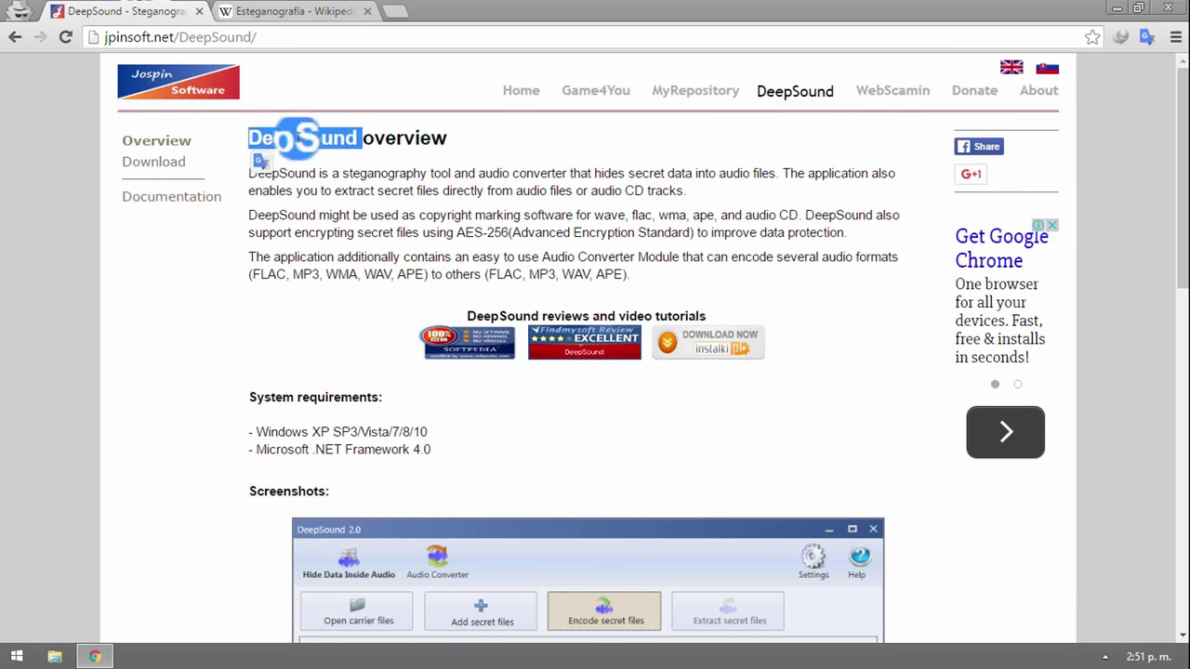
left_click(311, 165)
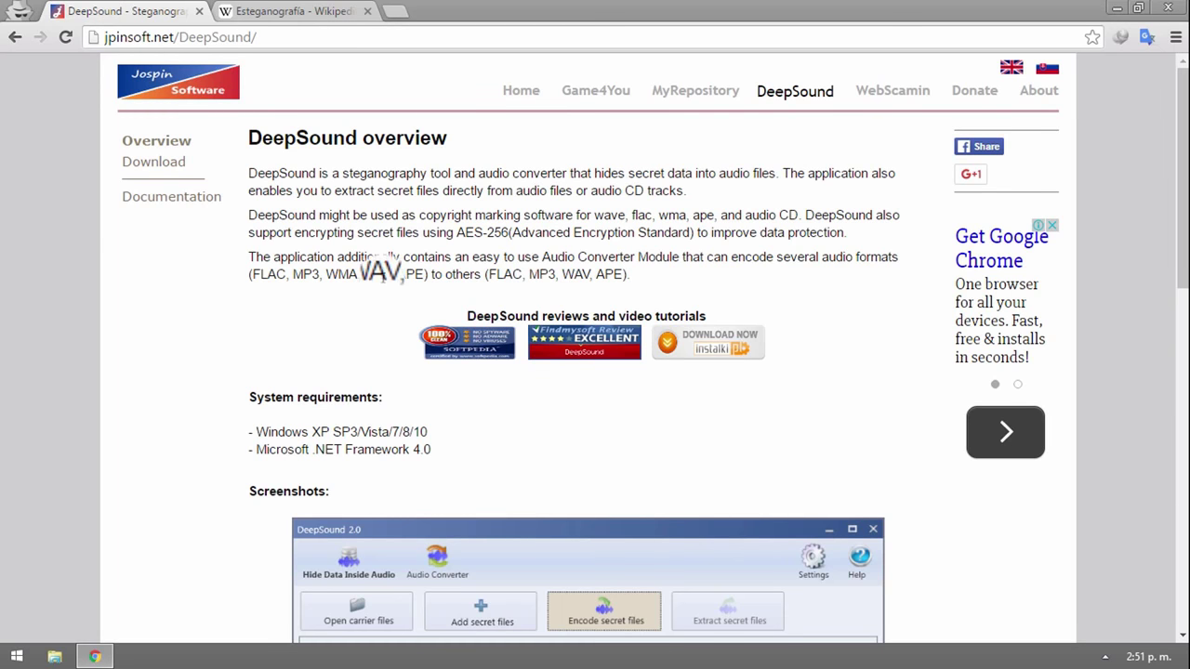
left_click_drag(456, 233, 693, 234)
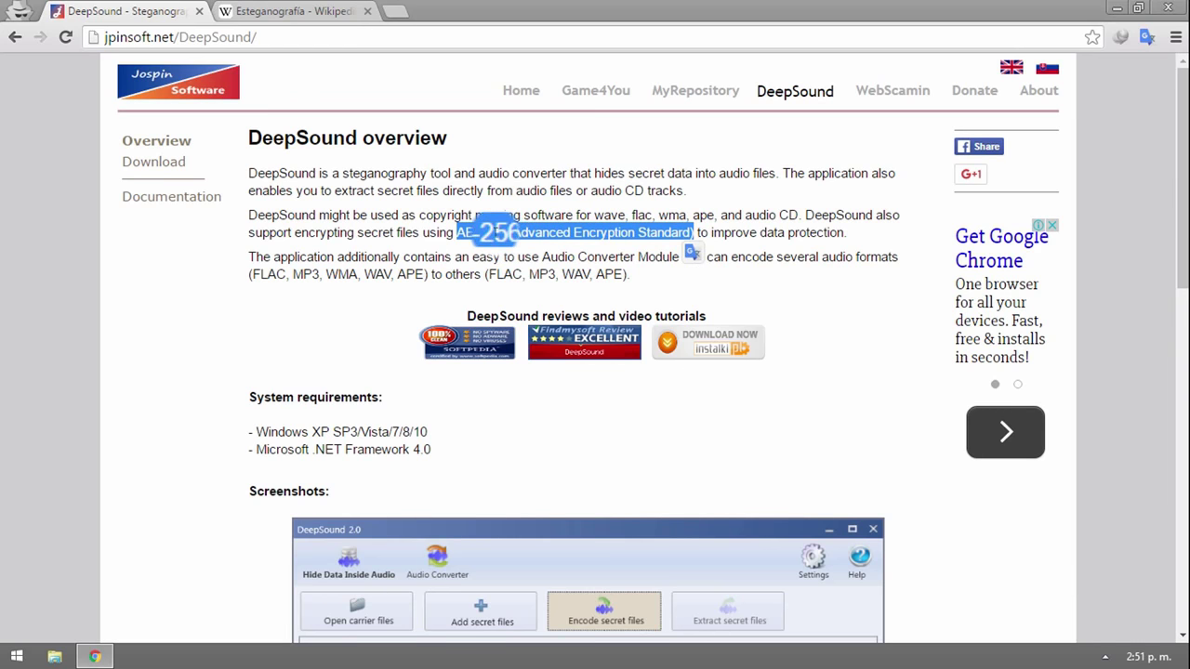
left_click(502, 248)
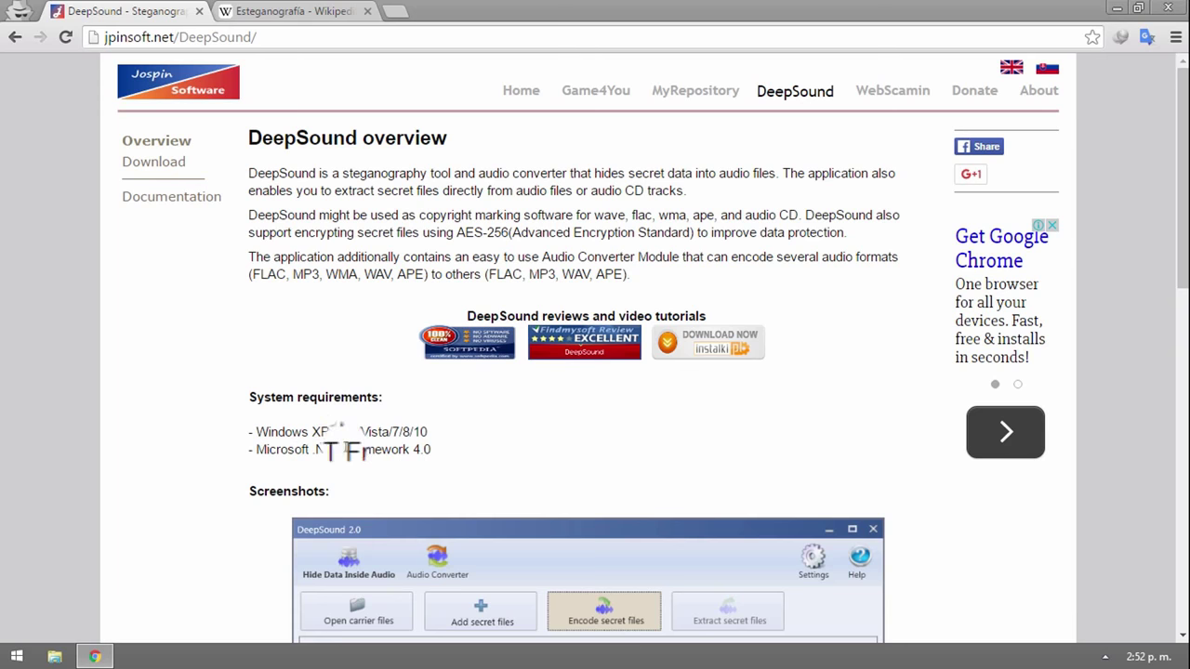
left_click(158, 164)
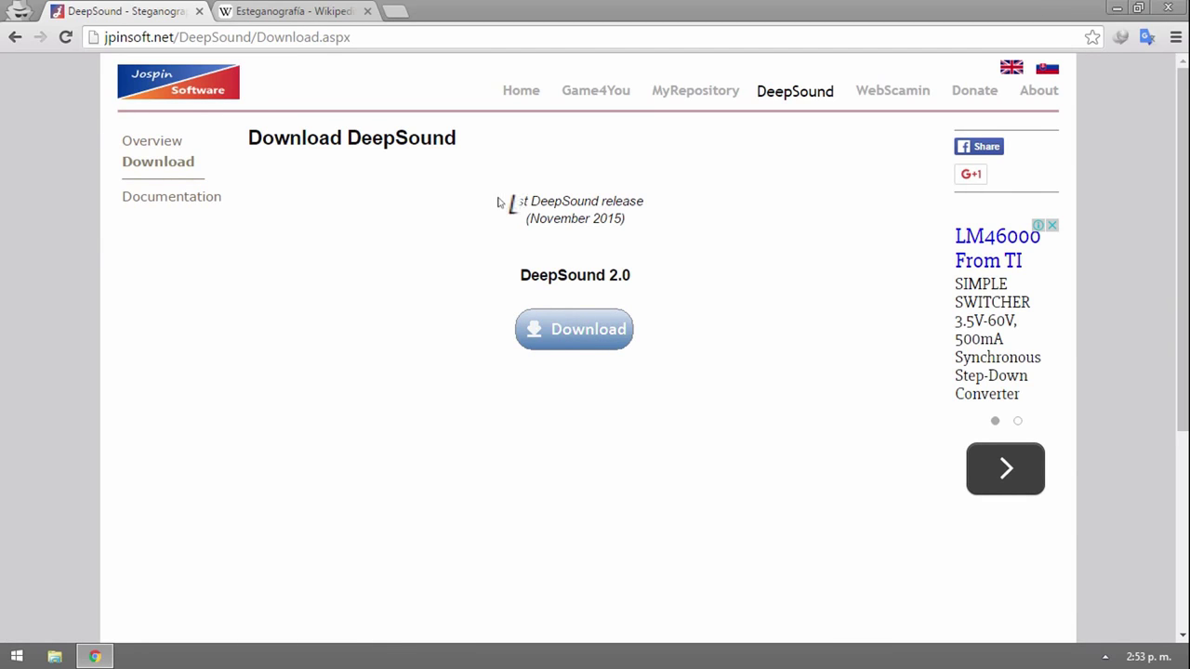
- Note the latest release date, minimize Chrome, and select the DeepSoundSetup file on the desktop
left_click_drag(498, 203, 626, 221)
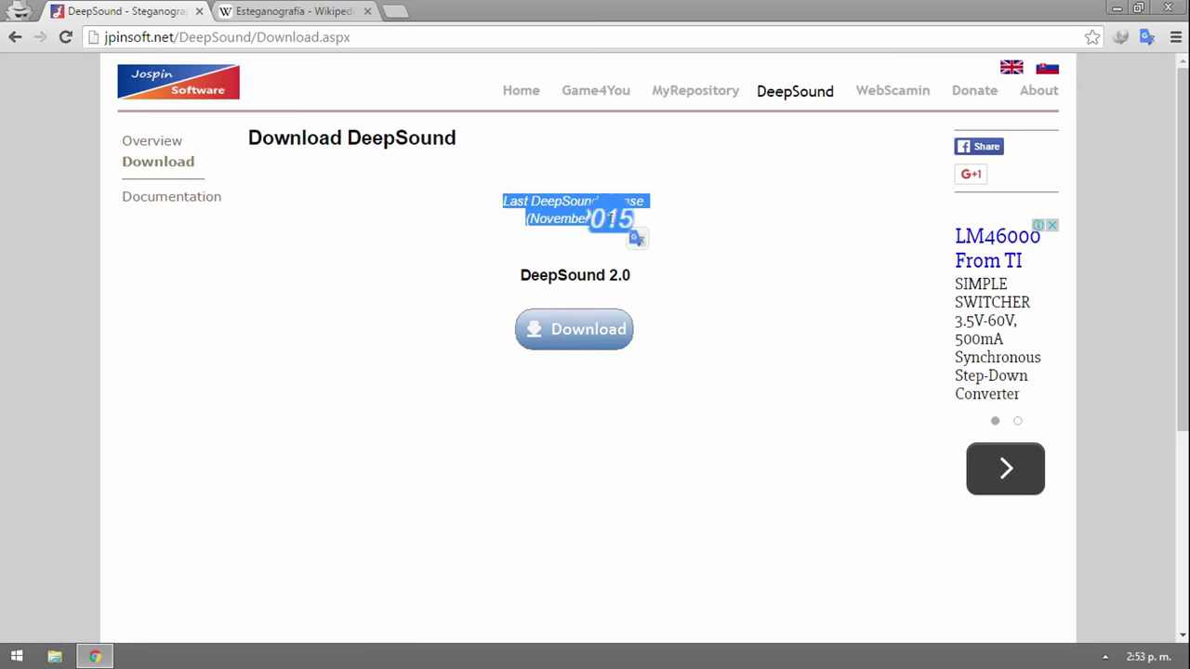
left_click(600, 233)
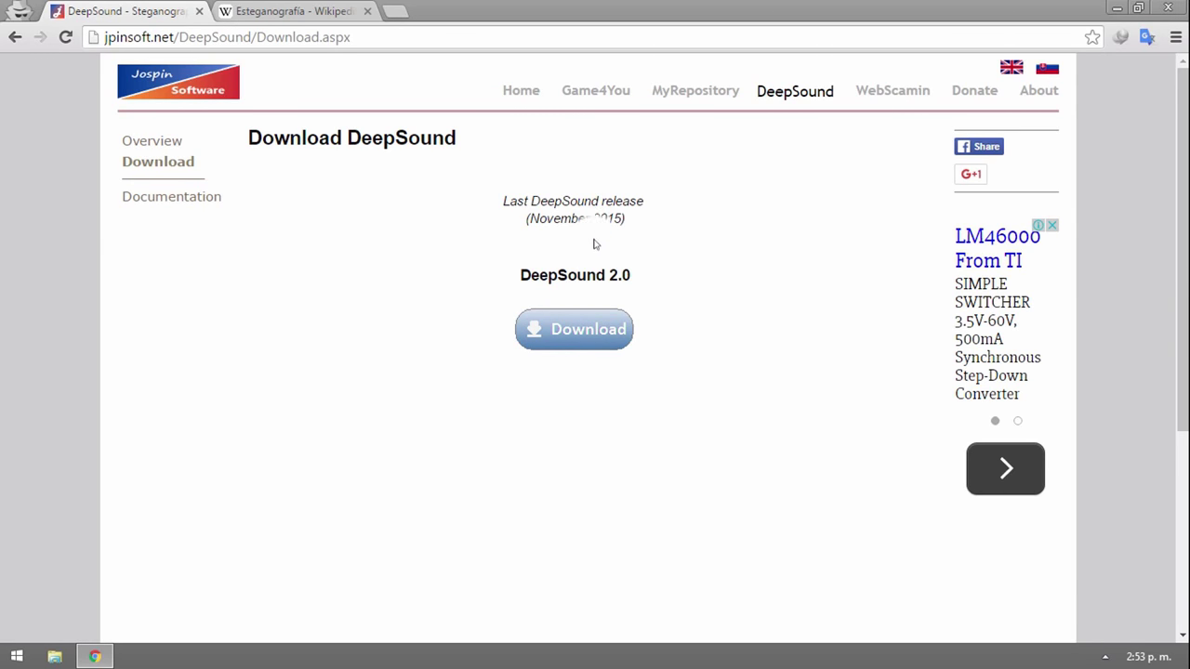
left_click(1116, 7)
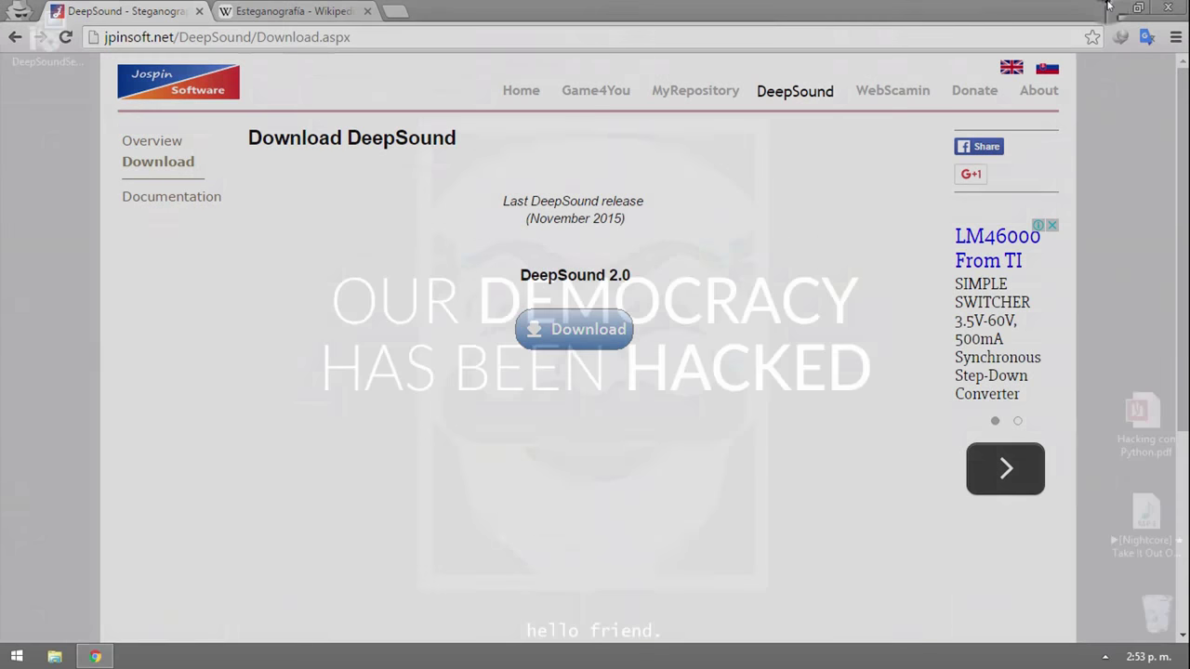
left_click(65, 58)
- Run DeepSoundSetup, accept the licence terms, install DeepSound 2.0 to the default folder and finish
double_click(65, 59)
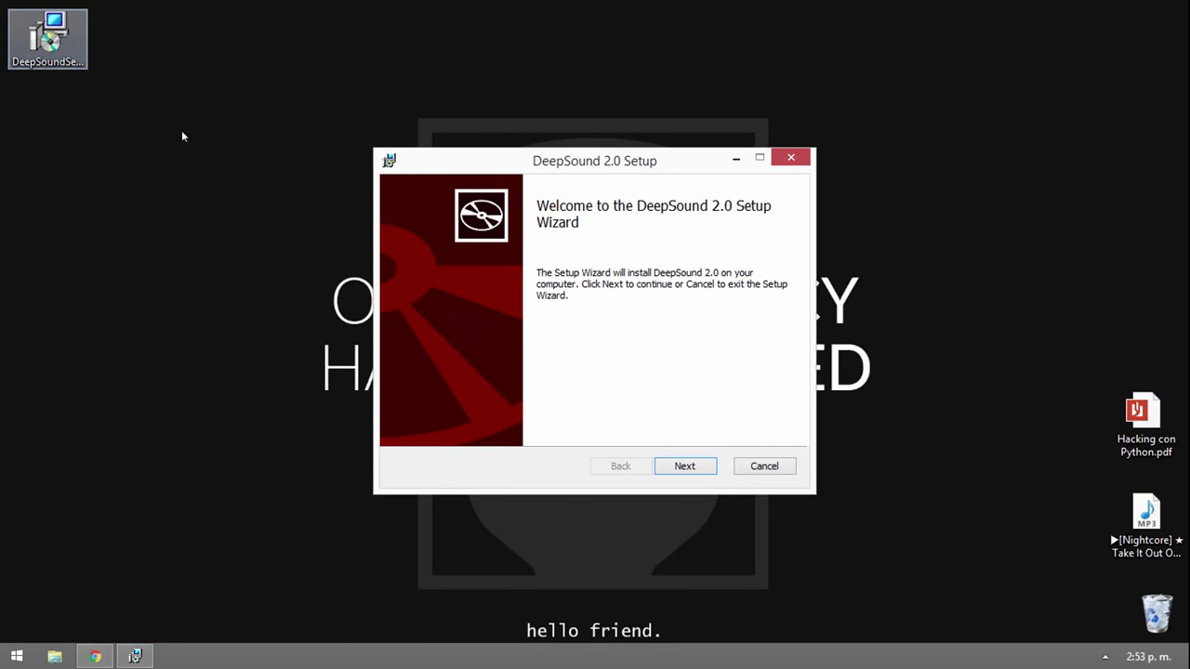
left_click(666, 465)
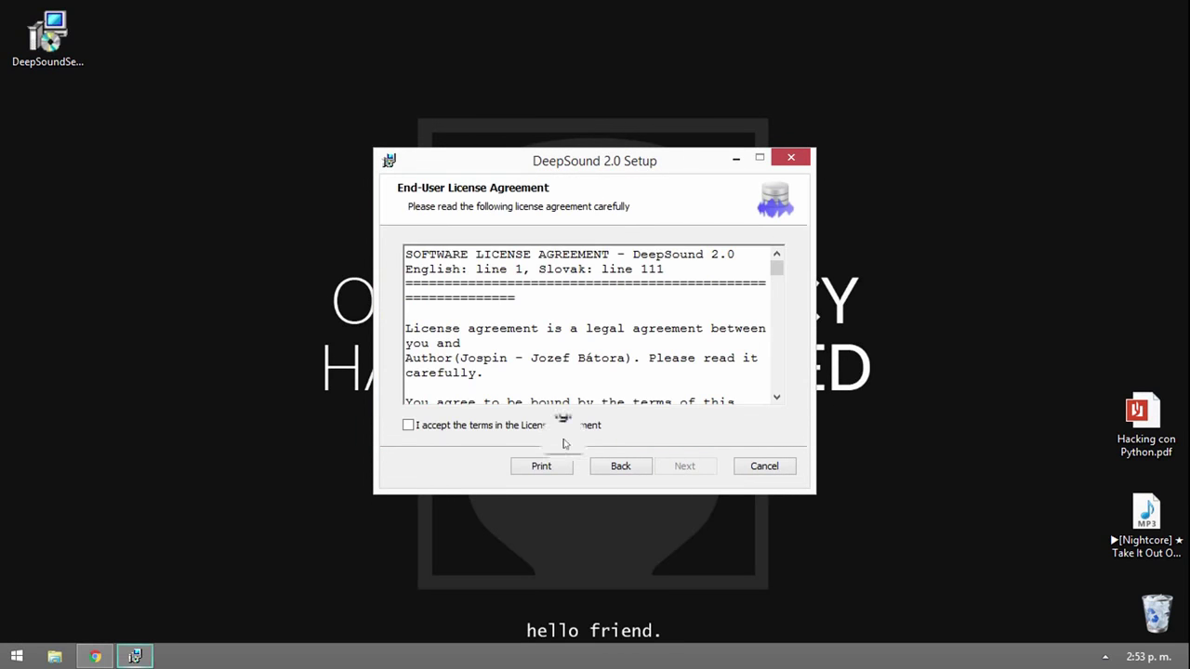
left_click(407, 425)
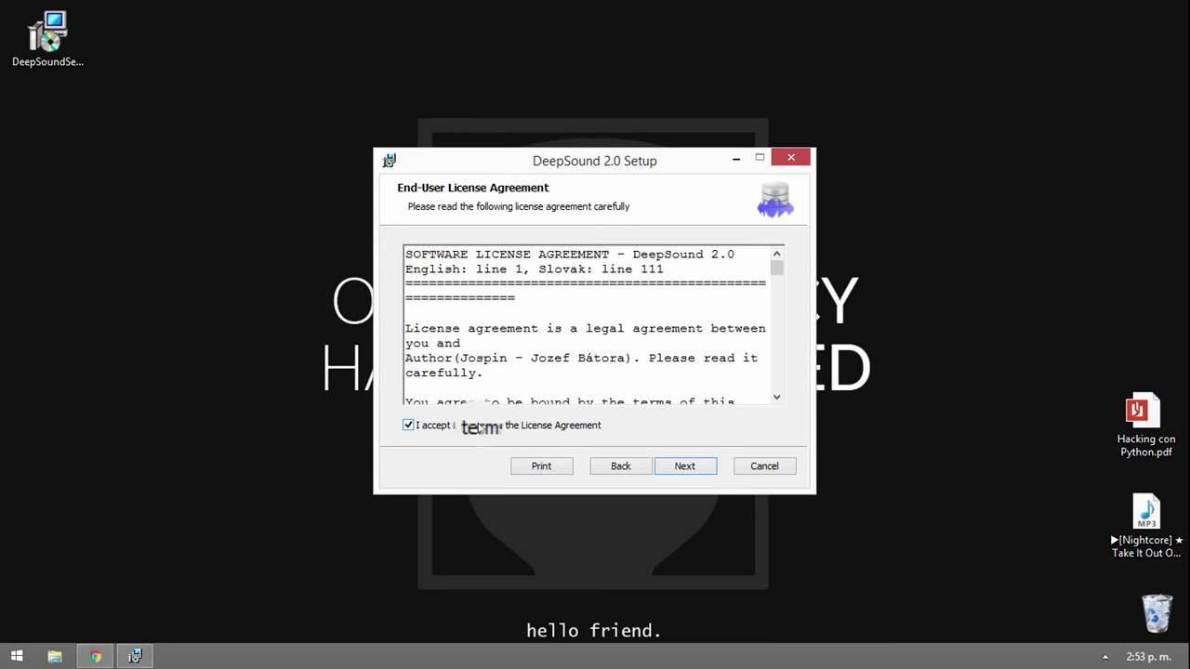
left_click(663, 462)
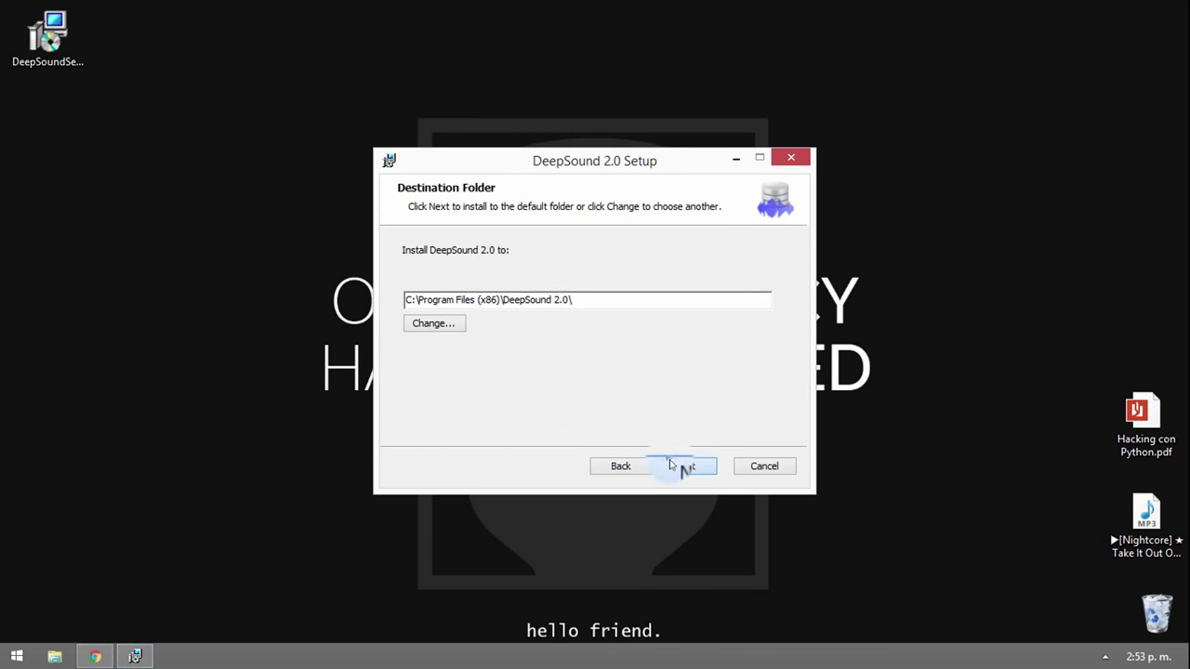
left_click(668, 462)
left_click(666, 465)
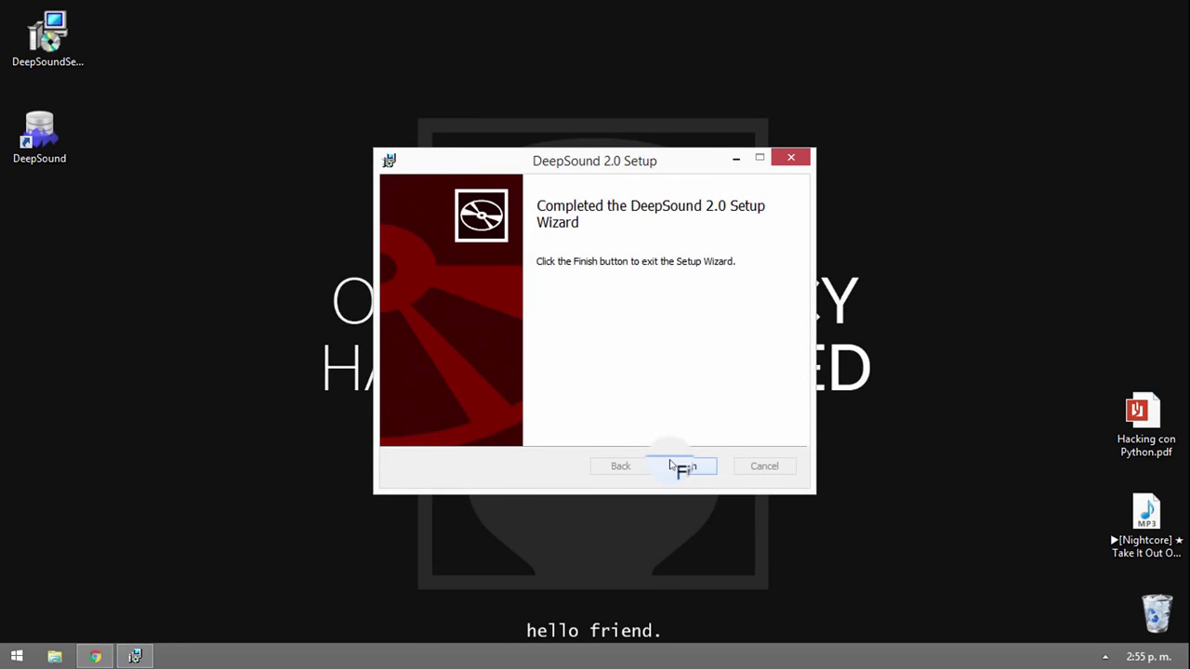
left_click(681, 466)
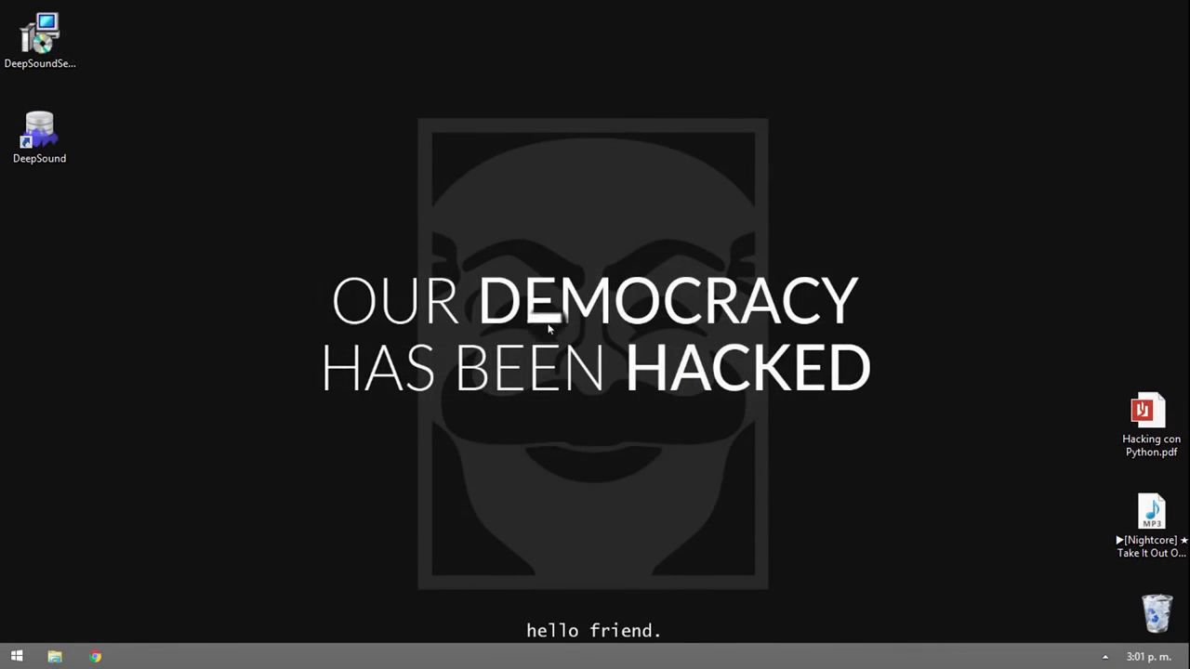
- View Hacking con Python.pdf's Índice pages in Photos, then return to the desktop and select the MP3
left_click_drag(526, 272, 698, 453)
left_click(1122, 408)
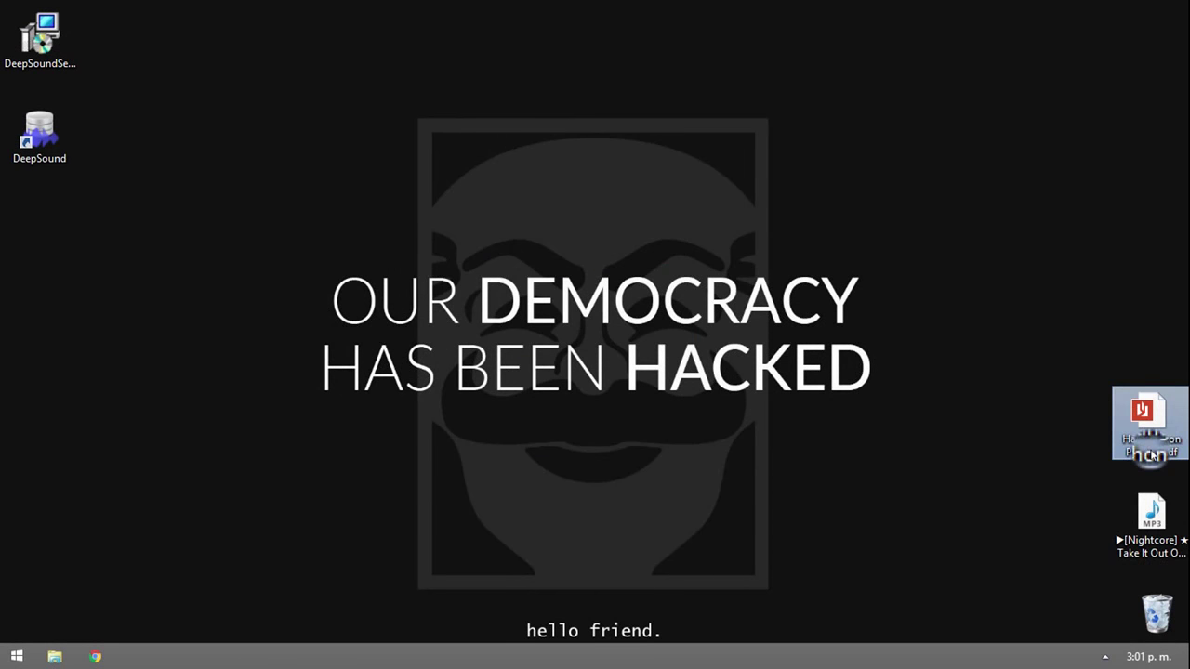
left_click(1151, 520)
mouse_move(1136, 553)
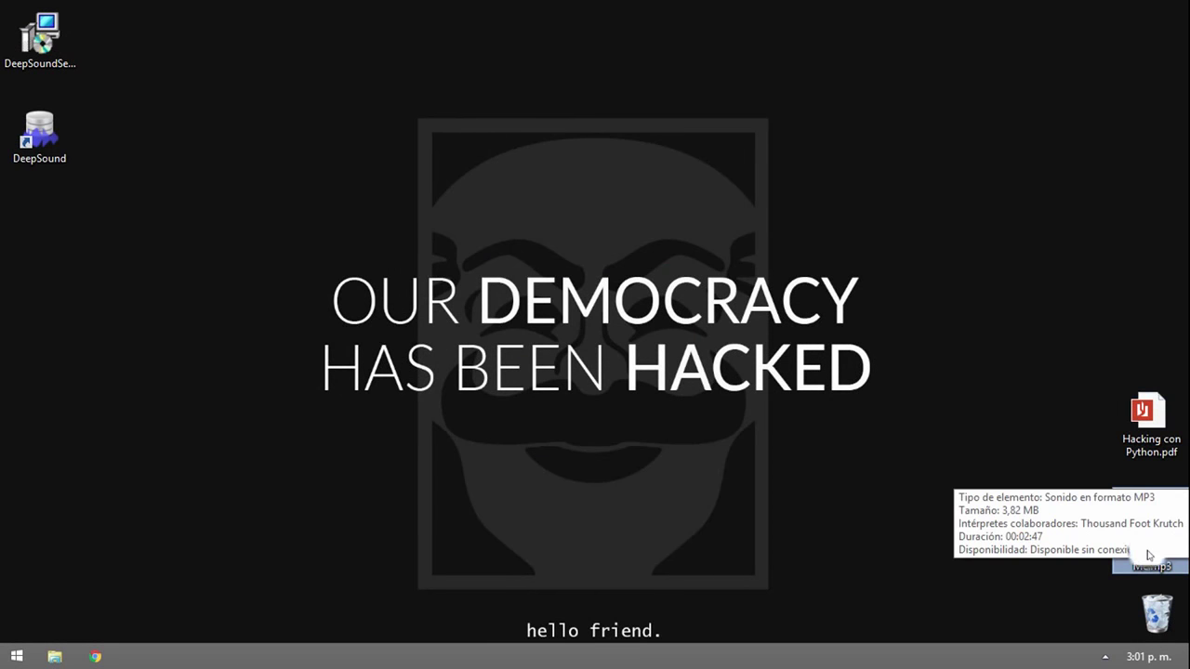
double_click(1151, 430)
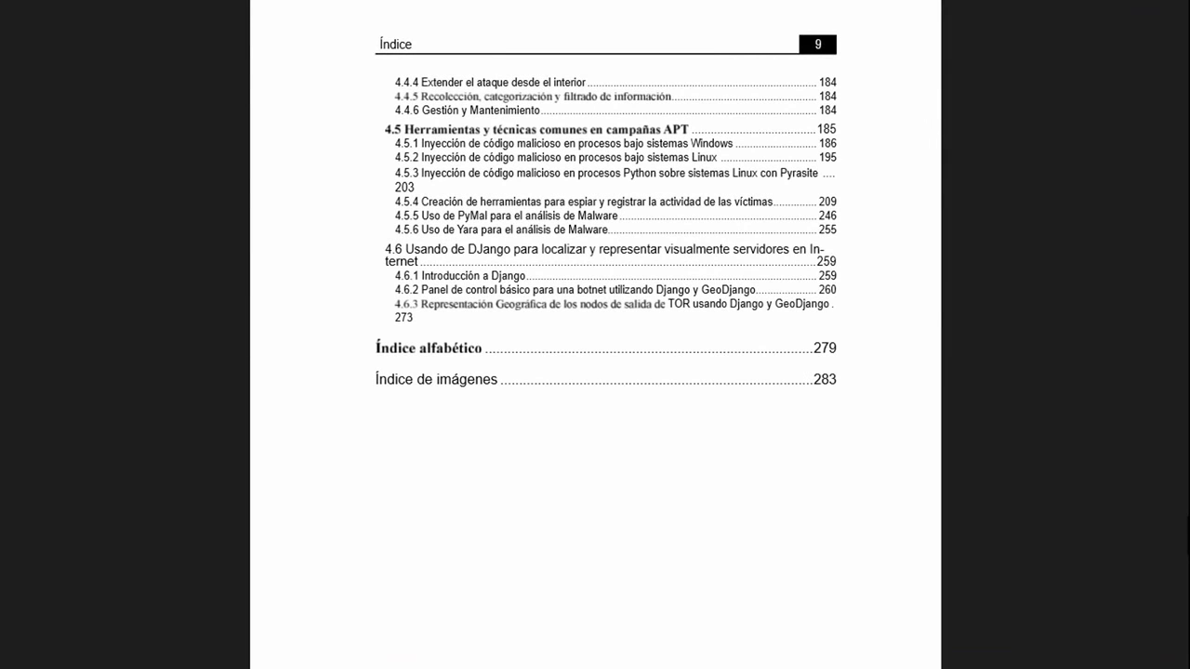
scroll(604, 334, "up", 1)
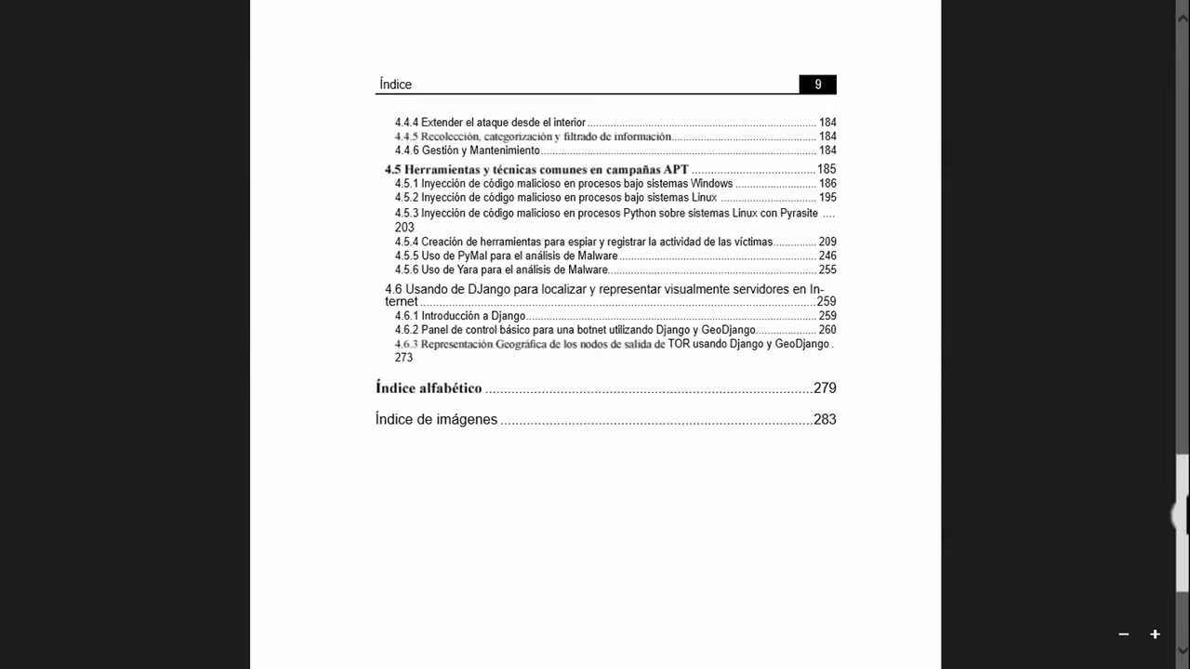
scroll(605, 335, "up", 10)
scroll(549, 349, "up", 5)
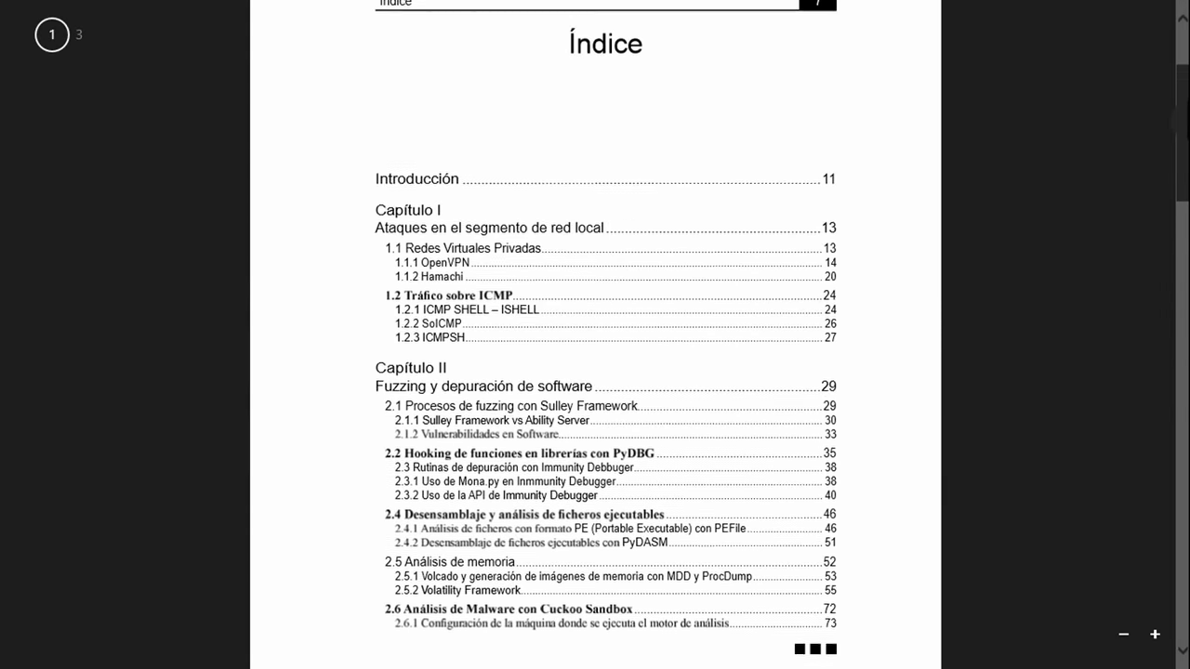
left_click(5, 5)
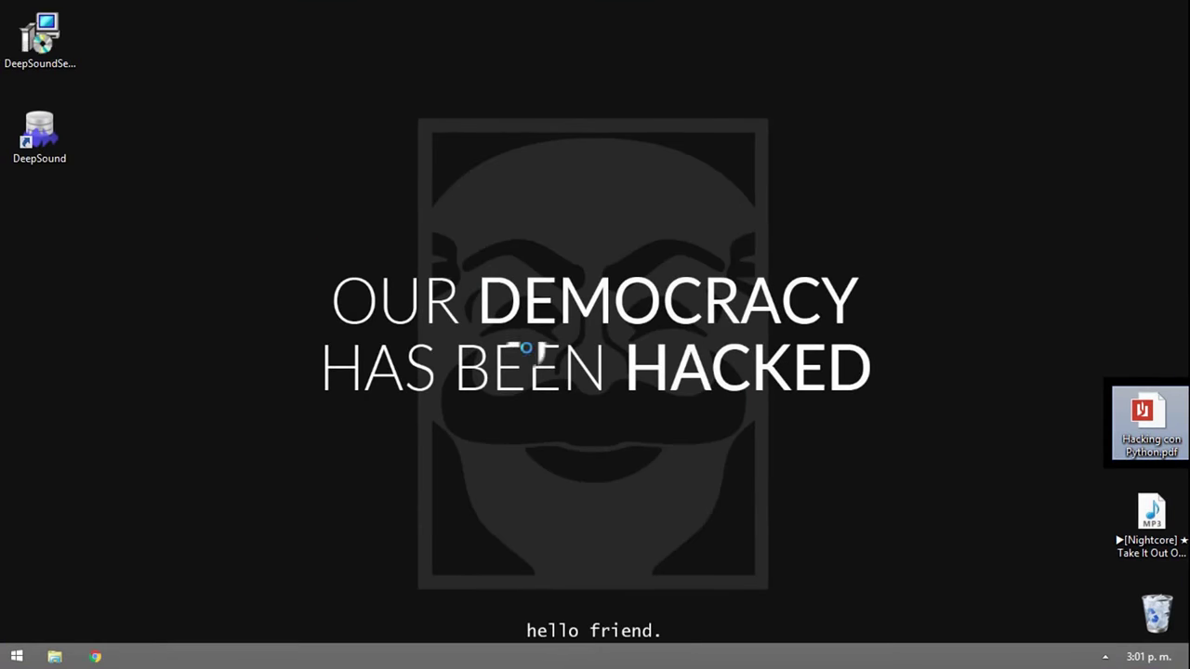
left_click_drag(1143, 517, 1141, 531)
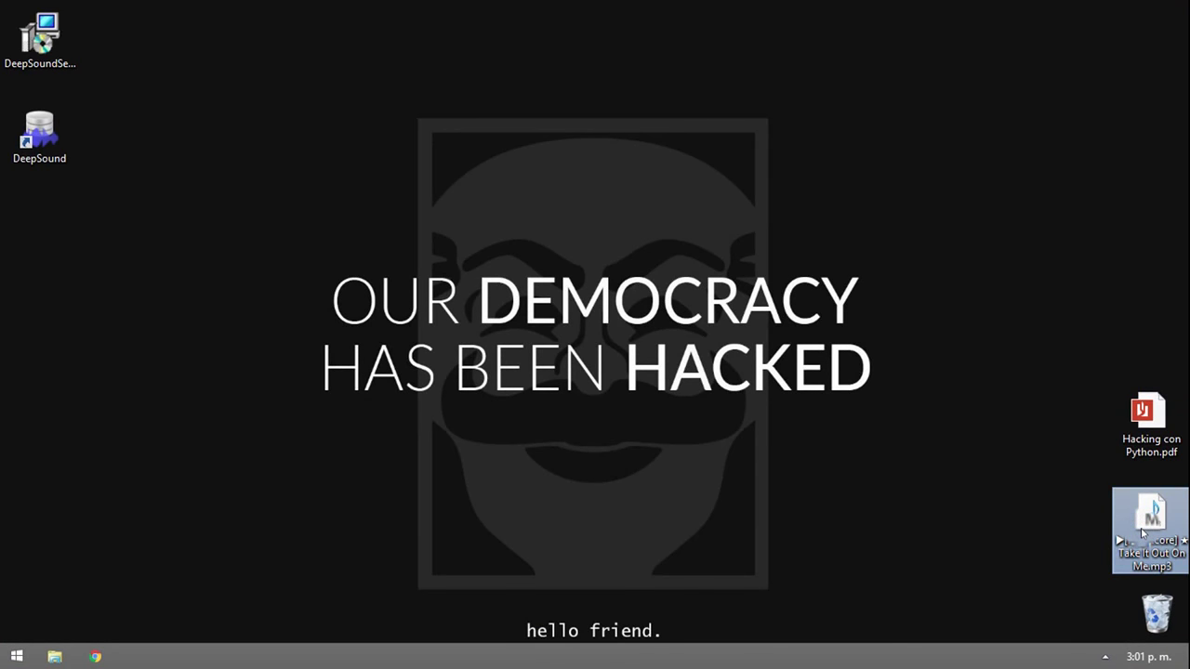
double_click(1141, 531)
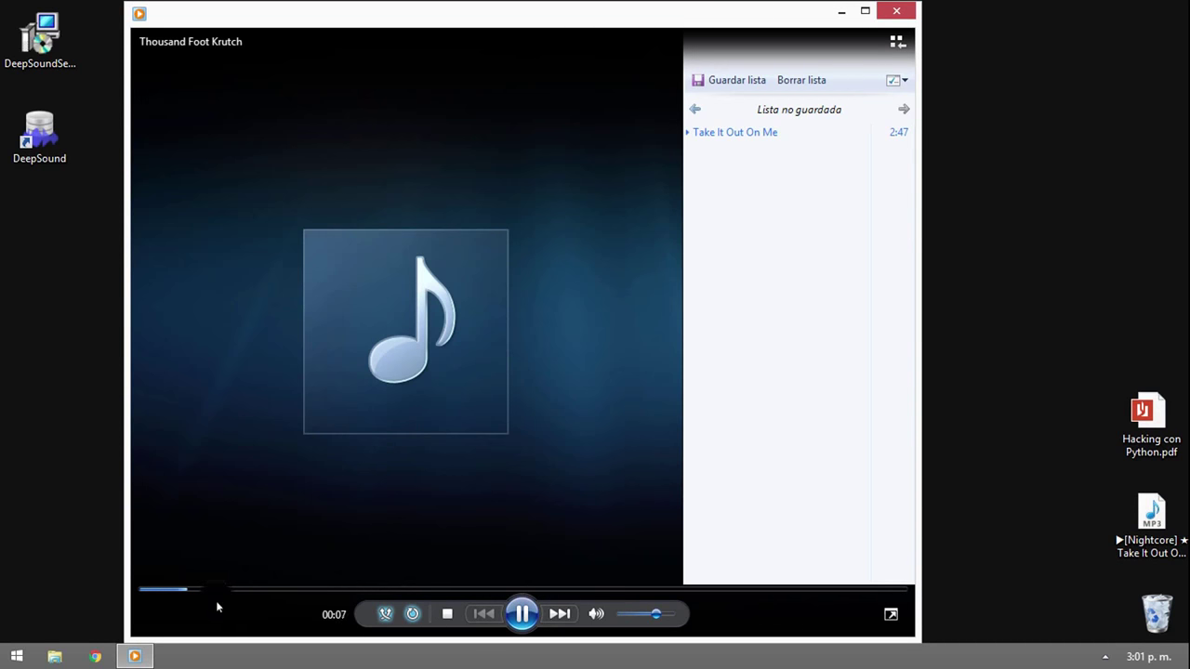
left_click(388, 590)
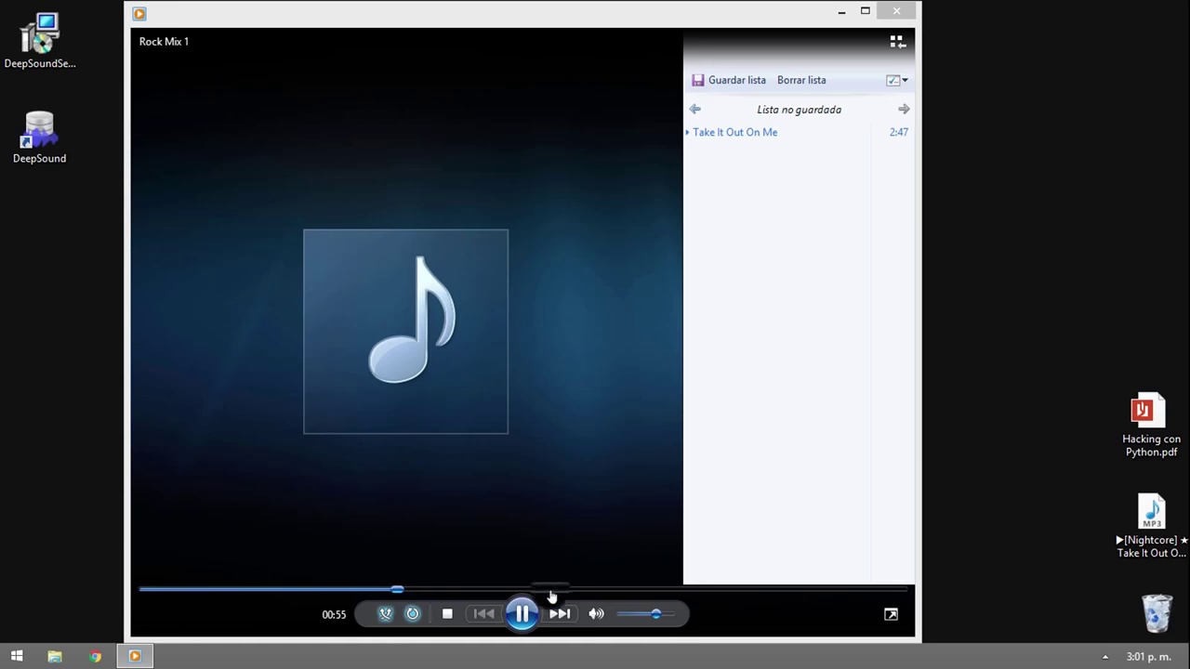
left_click(705, 592)
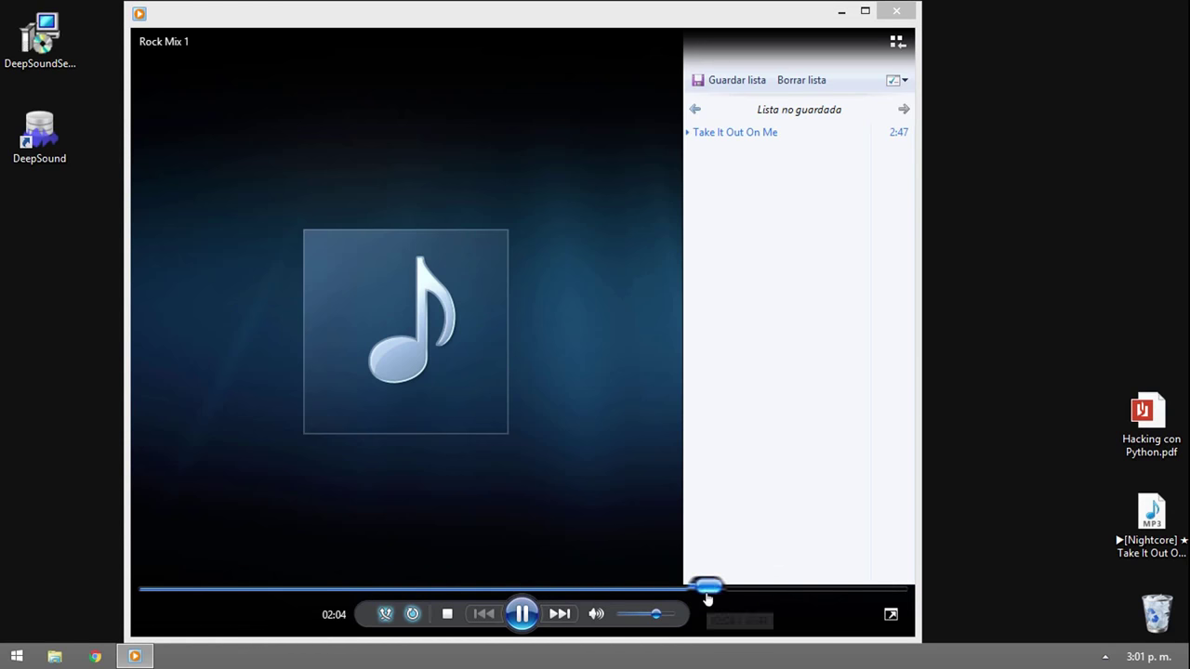
left_click(832, 590)
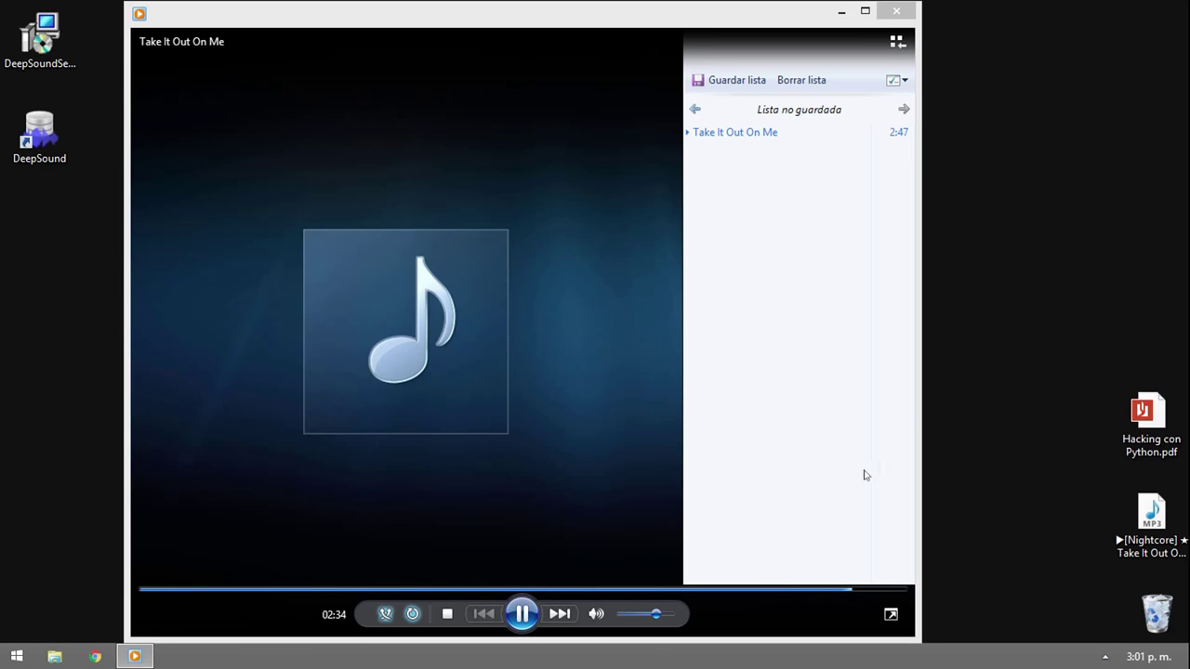
left_click(913, 16)
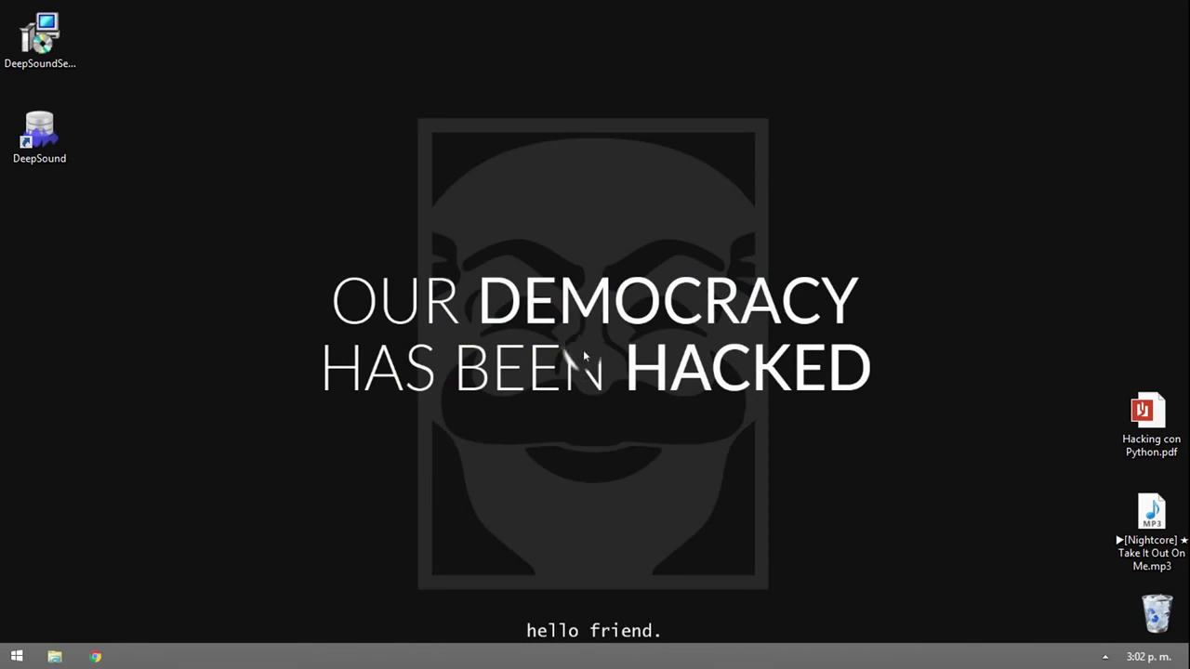
- Launch DeepSound from its desktop shortcut and bring up its Settings dialog
left_click(11, 141)
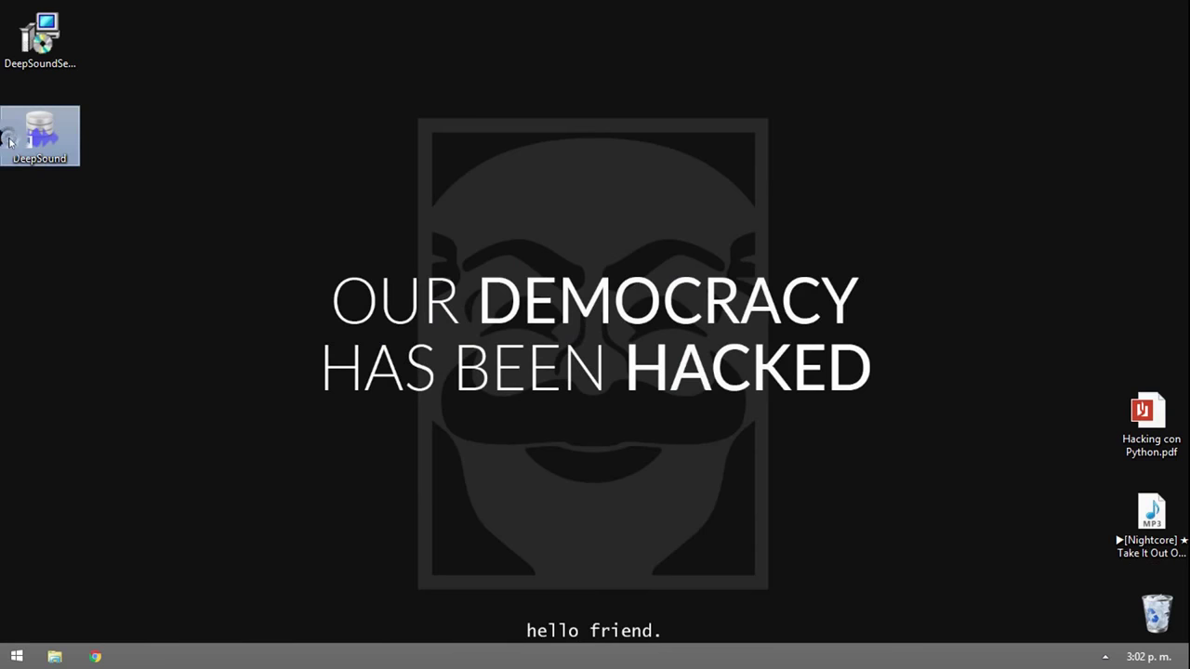
double_click(10, 141)
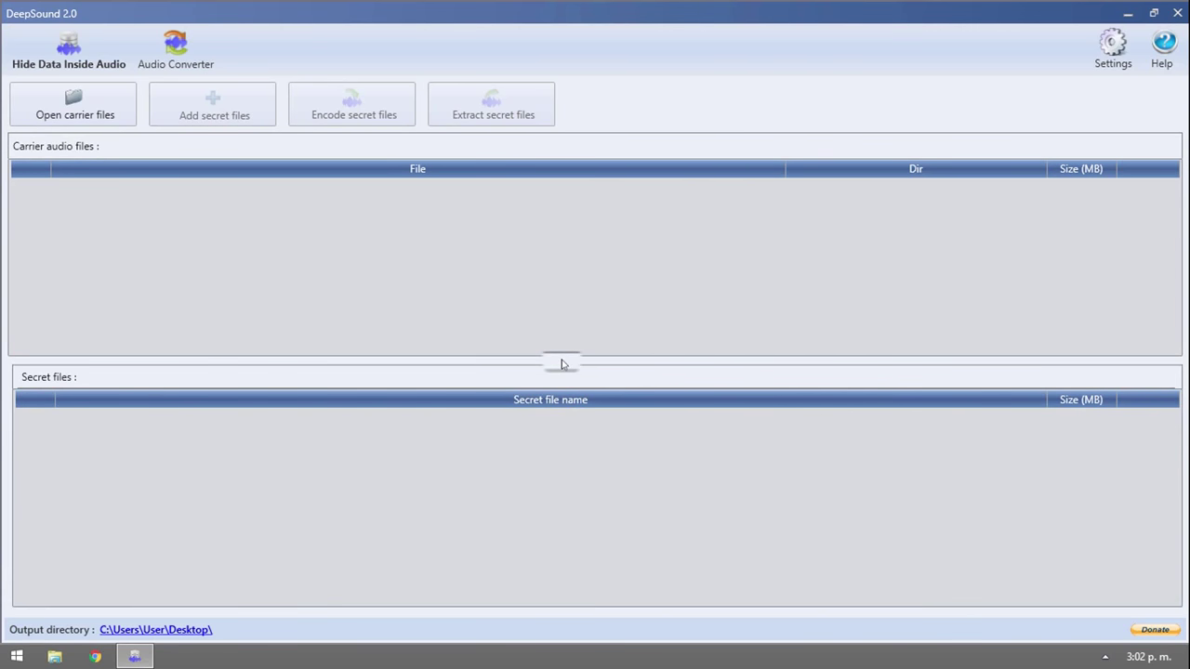
left_click(1108, 41)
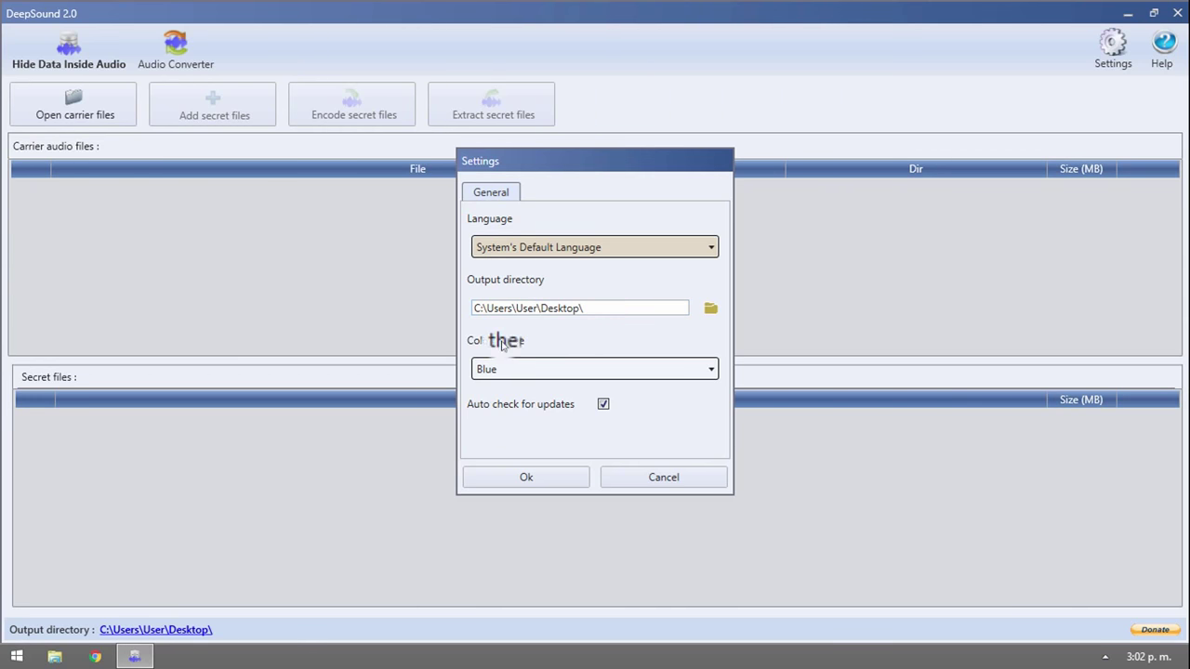
- Try the Dark colour theme, revert to Blue, save the settings, and un-maximize the DeepSound window
left_click(619, 367)
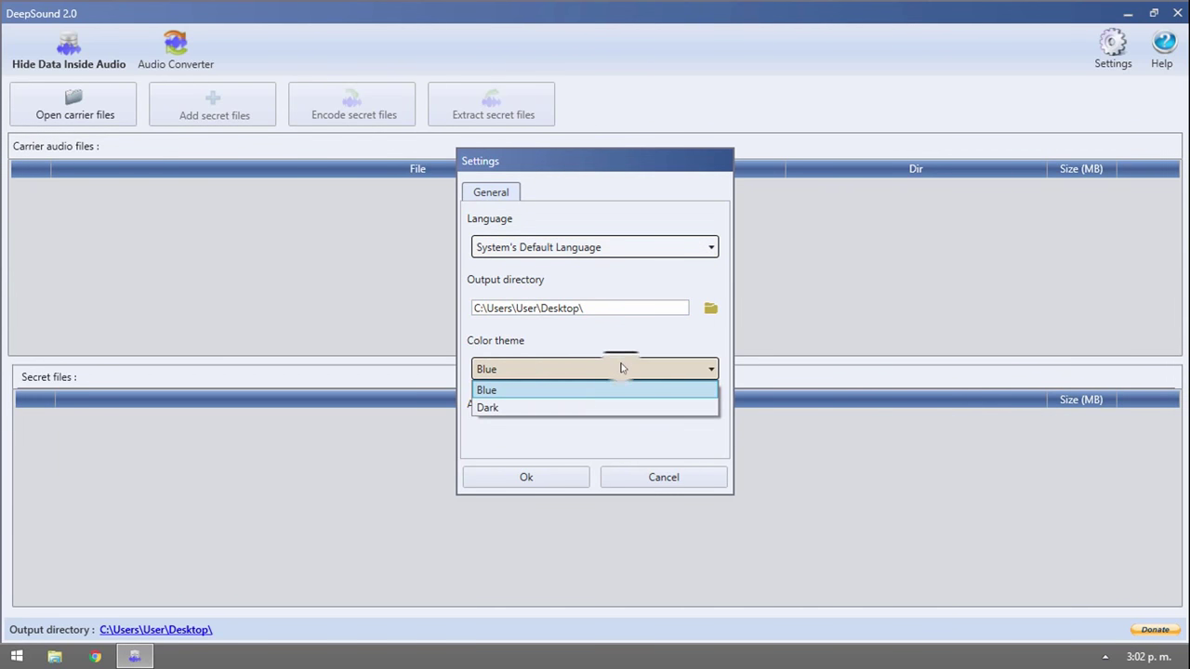
left_click(497, 407)
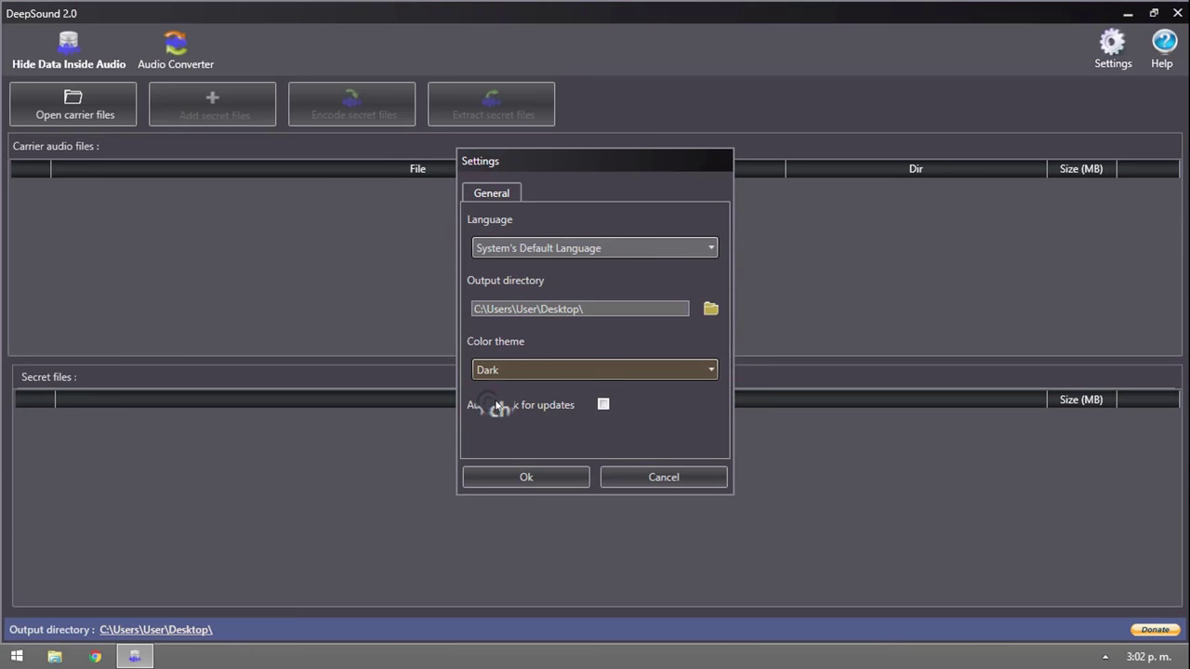
left_click(528, 372)
left_click(526, 373)
left_click(528, 477)
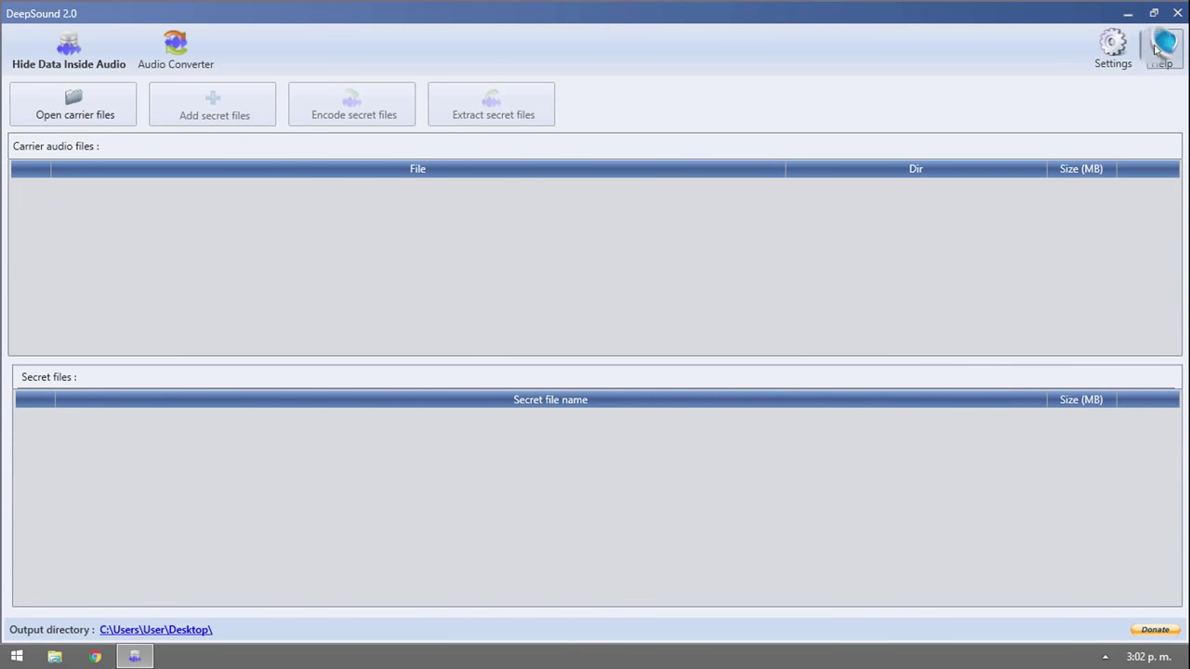
left_click(1153, 13)
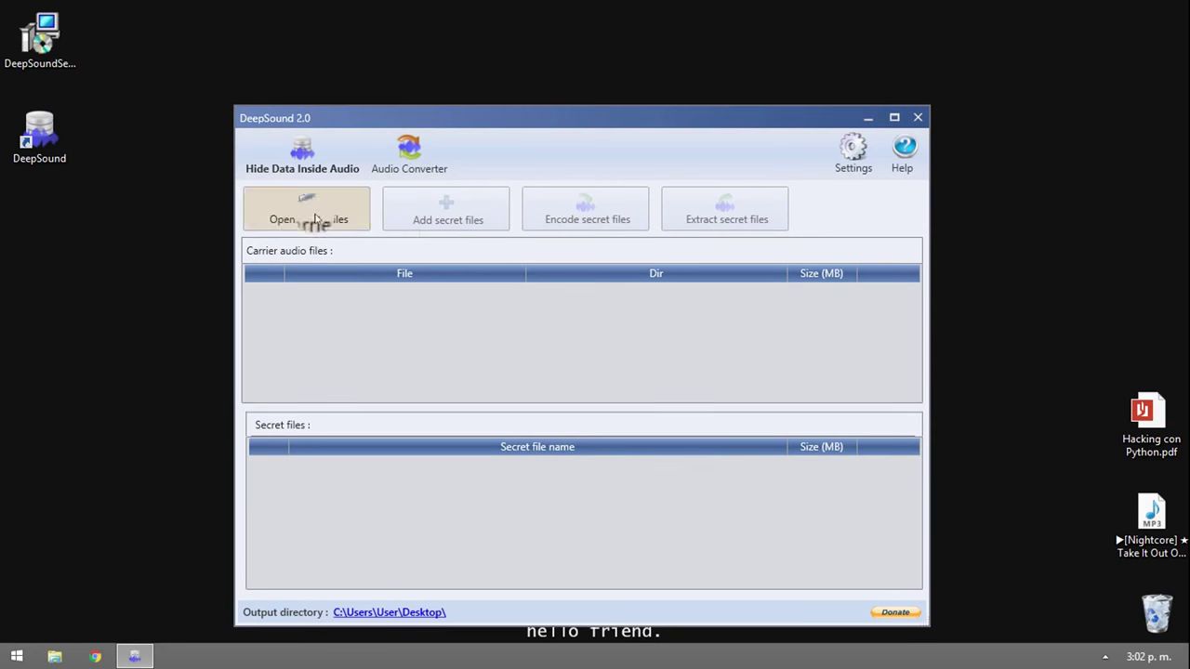
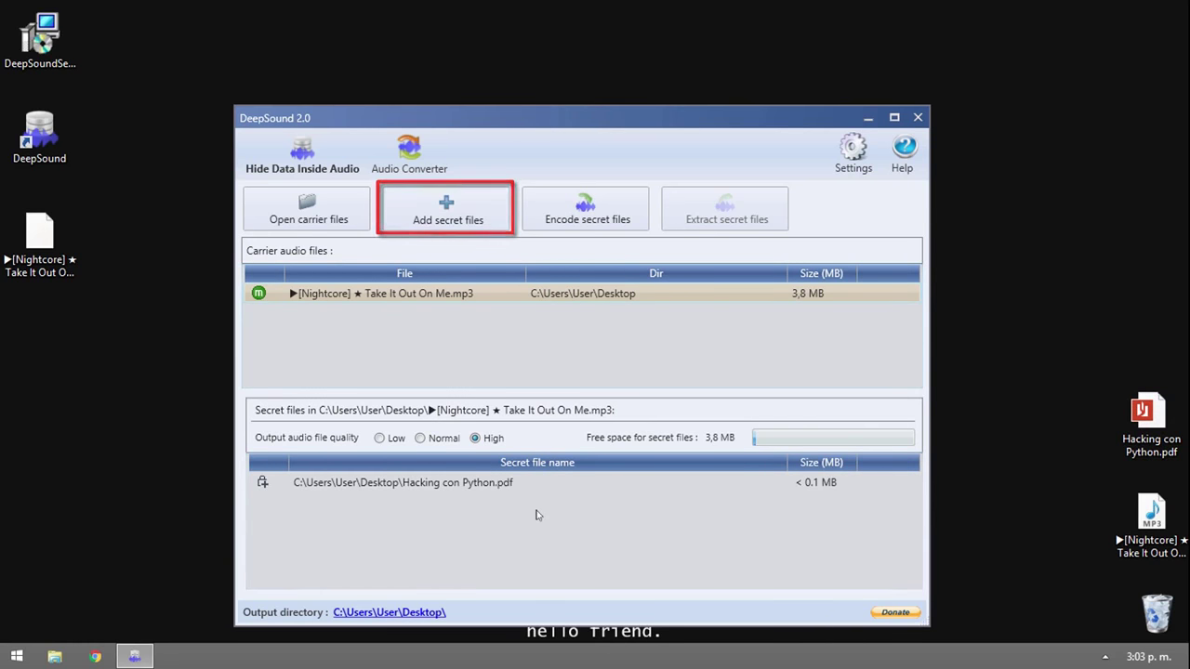
left_click(462, 485)
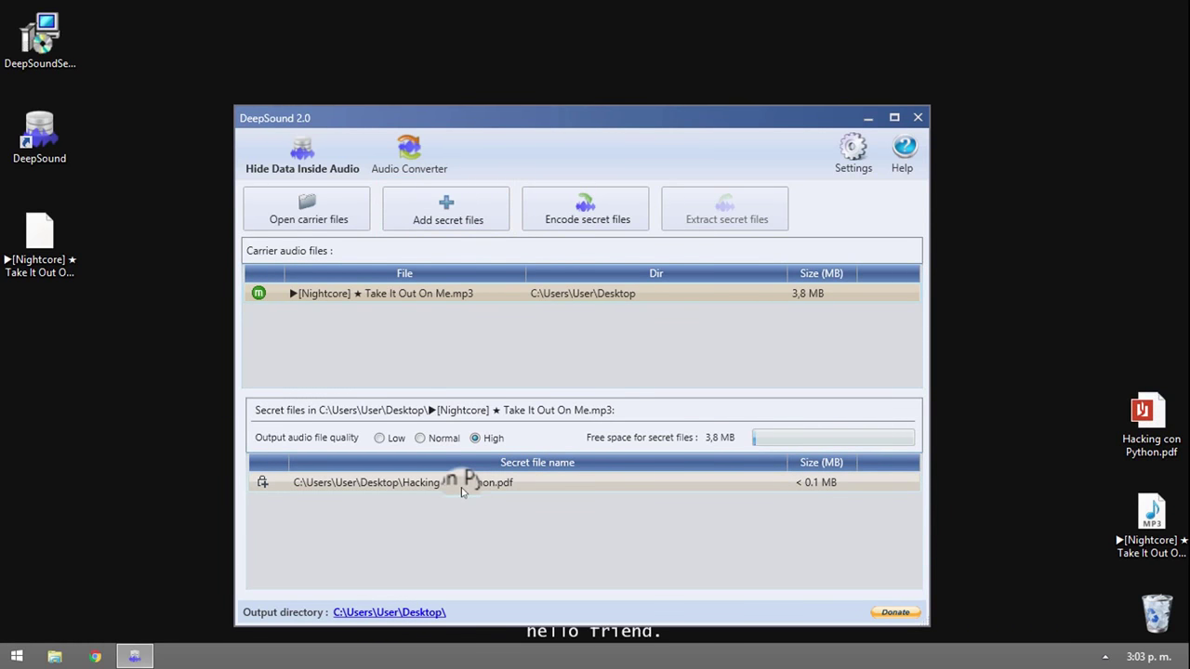
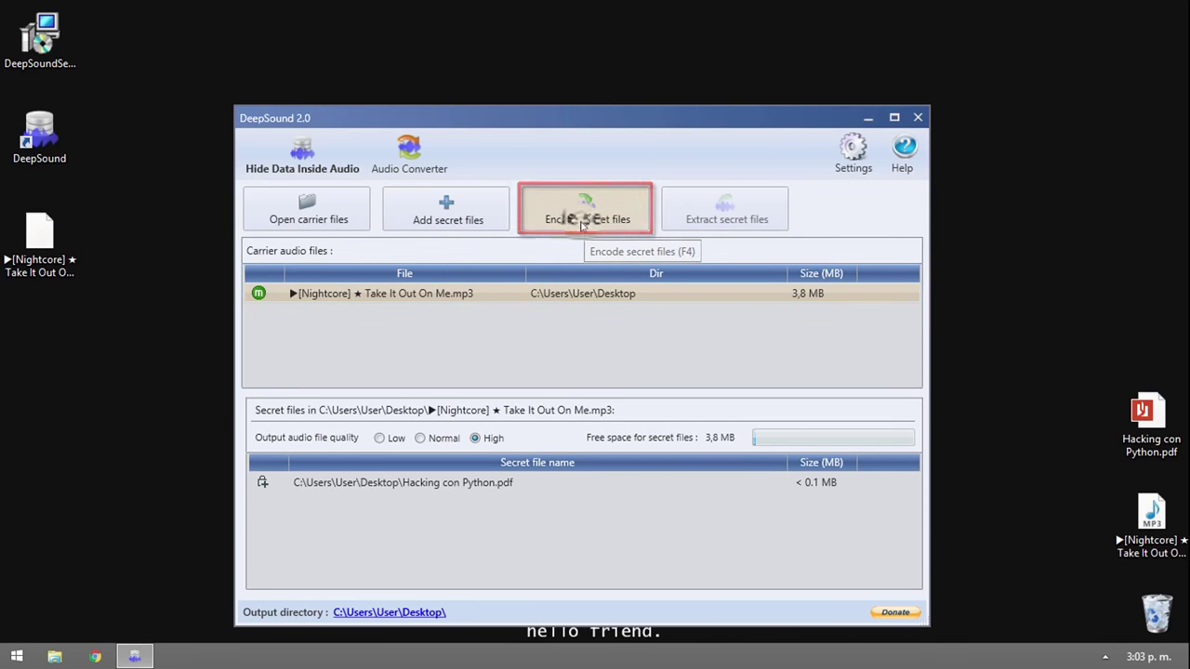
- Start encoding the PDF with Waveform Audio File Format (.wav) output to the Desktop
left_click(582, 225)
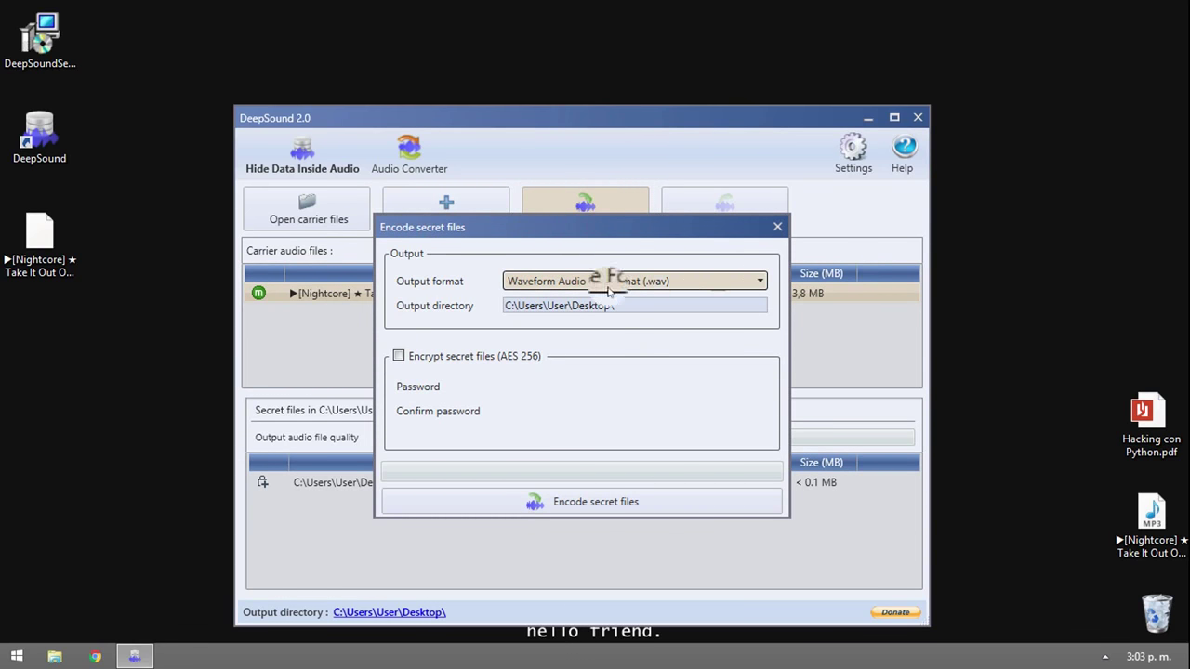
left_click(755, 280)
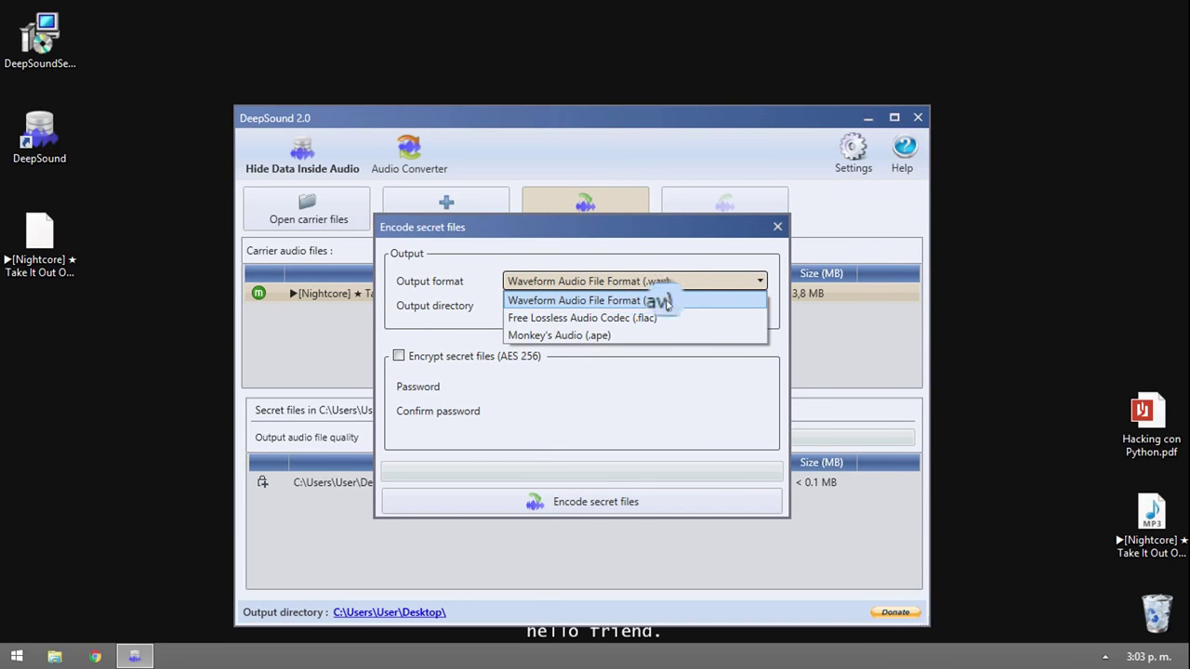
left_click(661, 301)
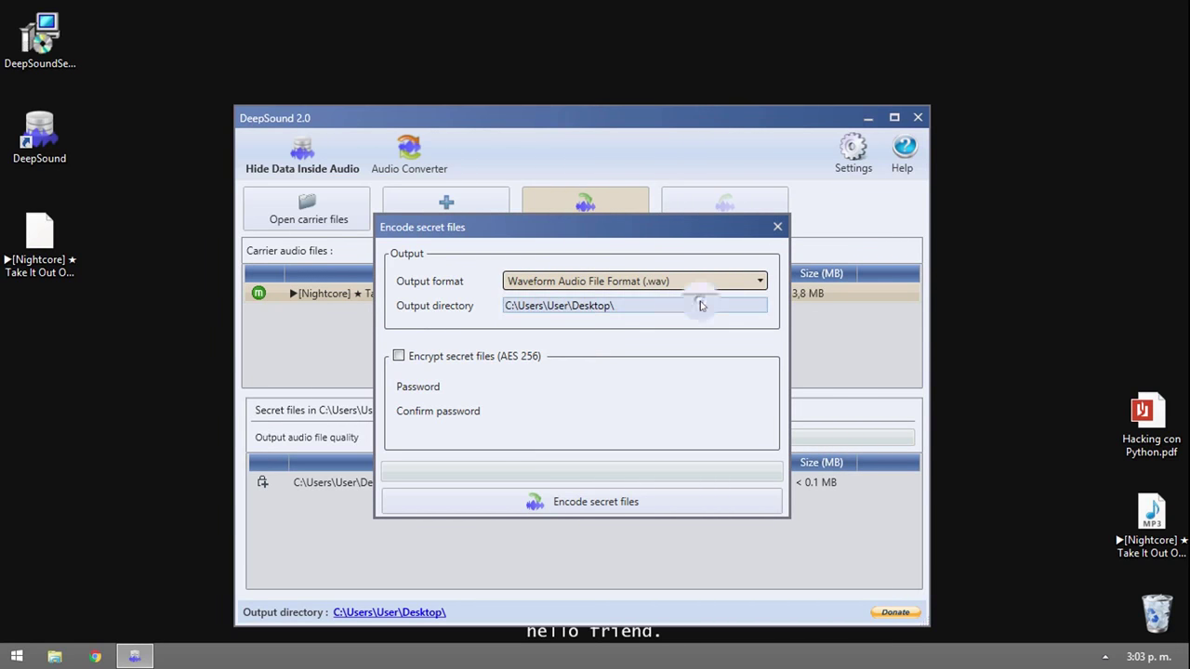
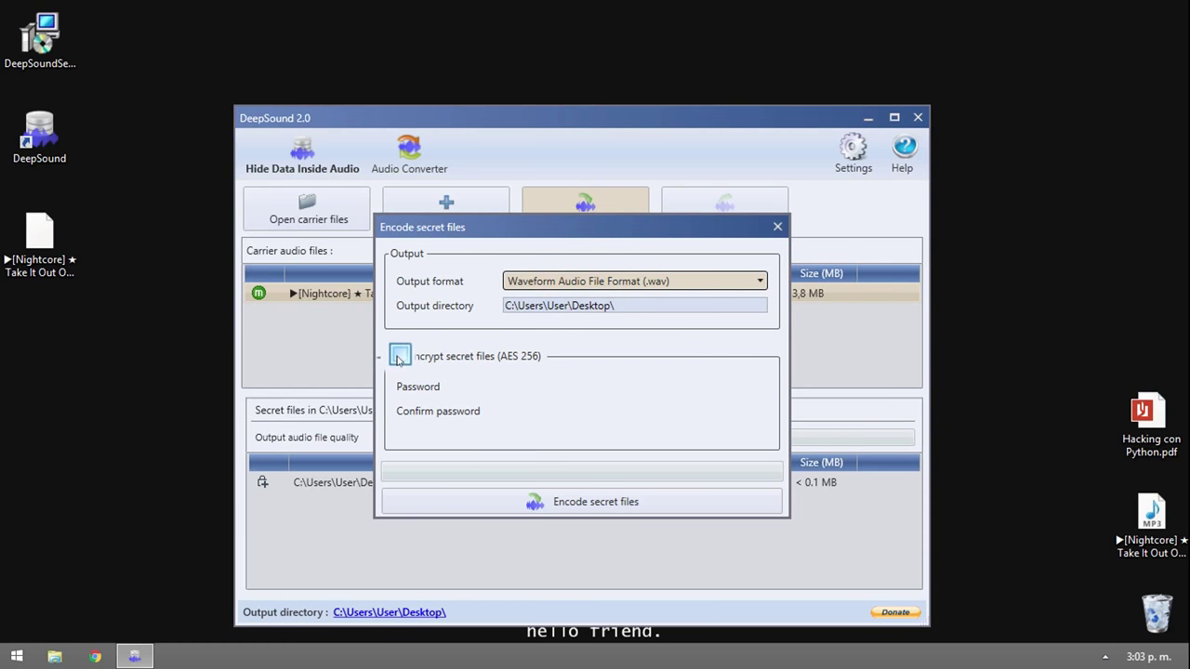
- Enable AES-256 encryption with a confirmed password and encode the secret file into 'Take It Out On Me(1).wav'
left_click(398, 359)
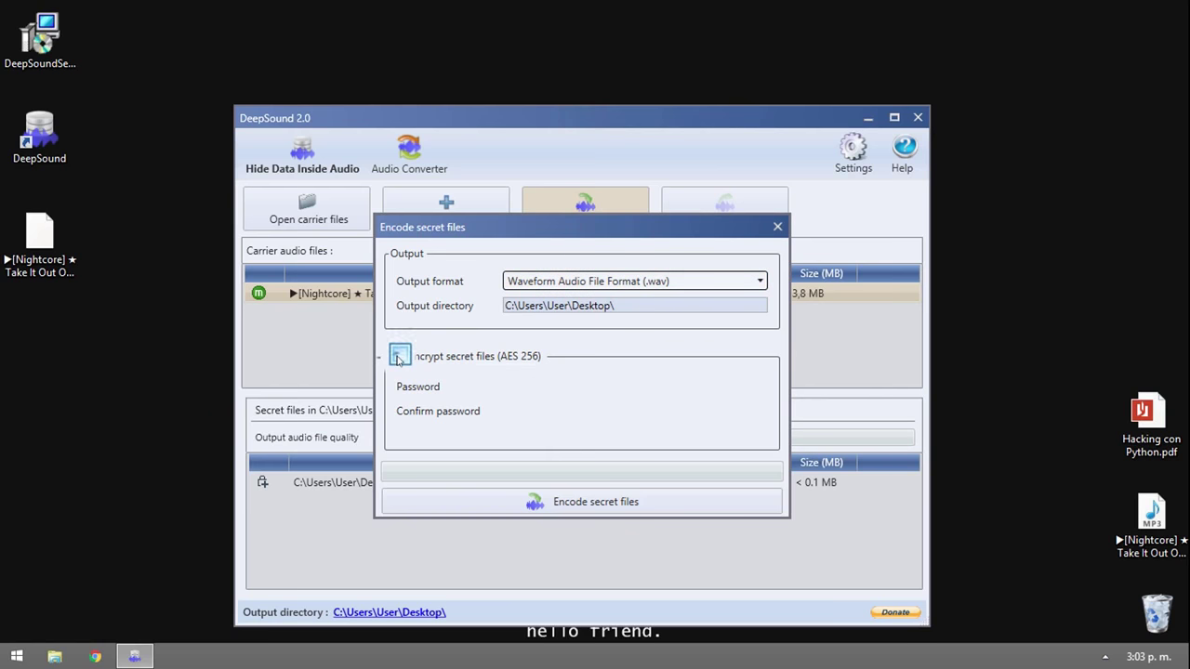
left_click(549, 390)
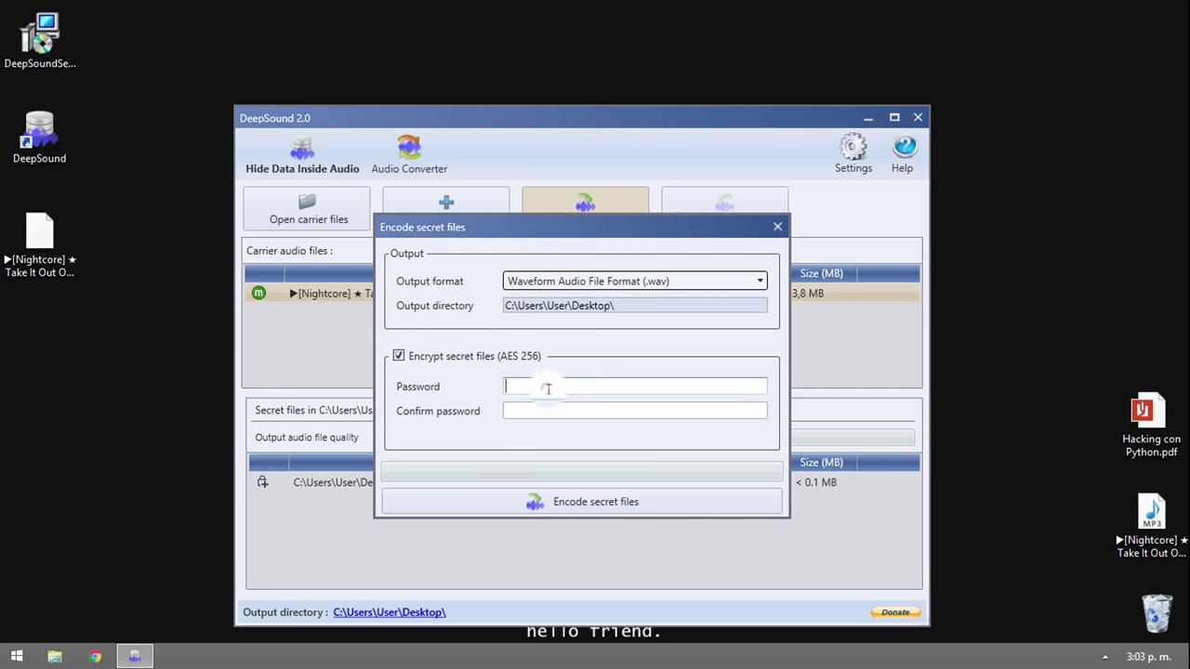
type("aaaaaaa")
key("Tab")
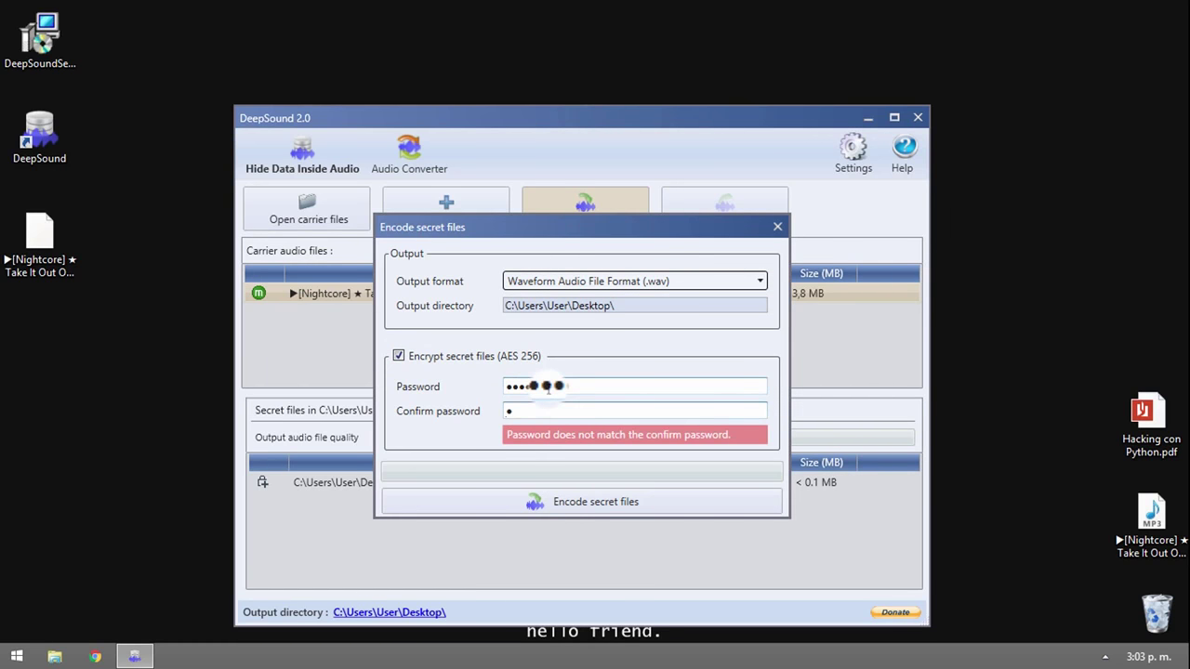
type("abc")
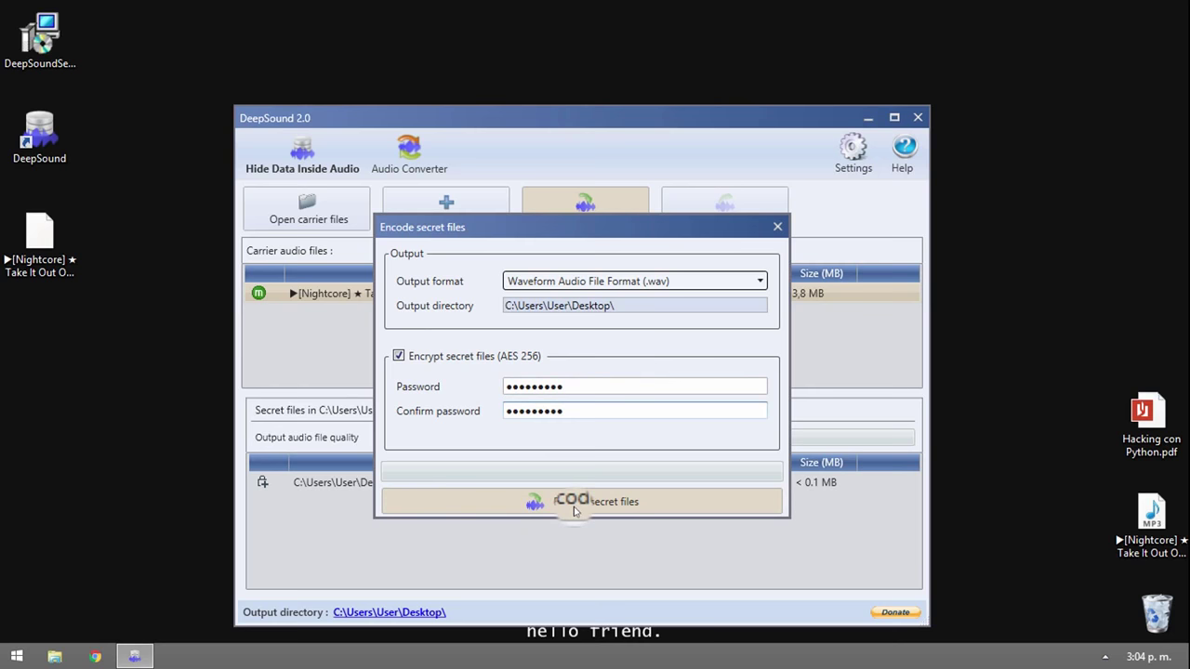
left_click(572, 506)
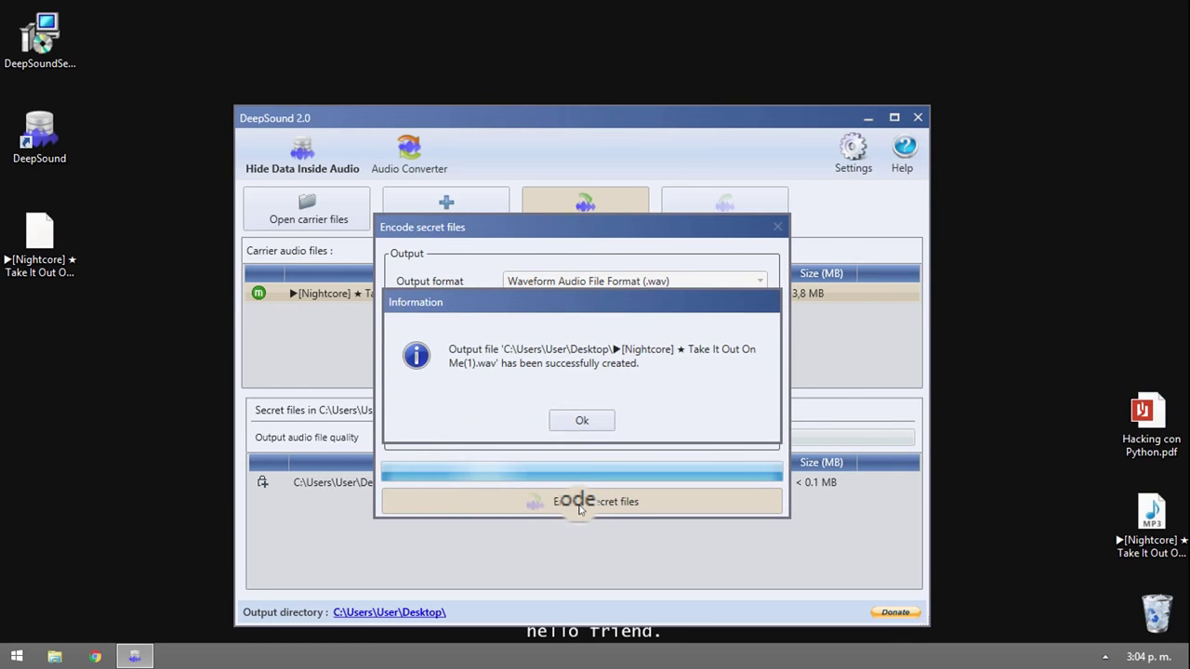
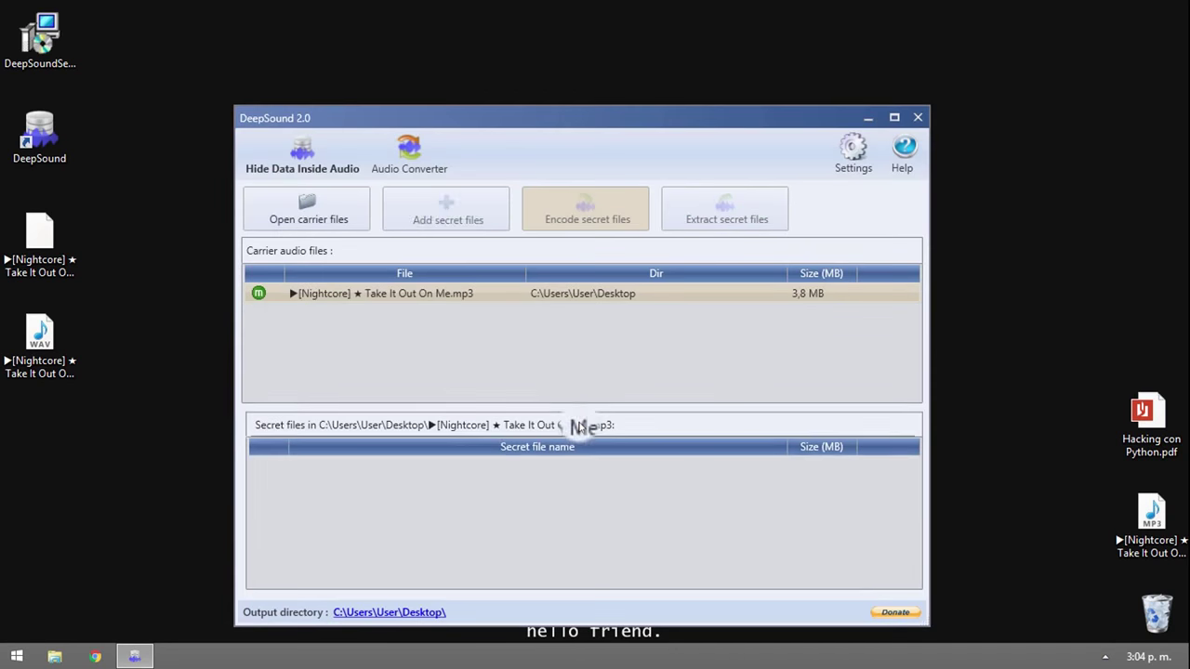
- Minimize DeepSound and select the new Take It Out On Me(1).wav file on the desktop
left_click(867, 118)
left_click(22, 349)
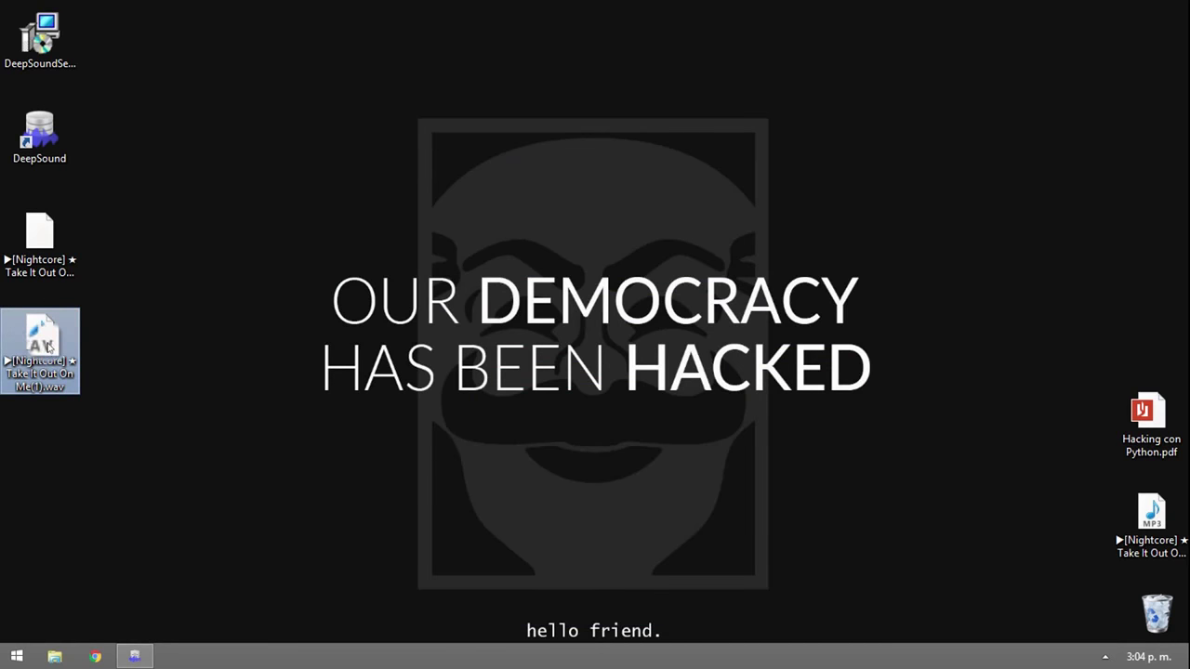
left_click_drag(30, 359, 36, 351)
- Play Take It Out On Me(1).wav in Windows Media Player, skipping to about 01:41 and near the end
double_click(37, 351)
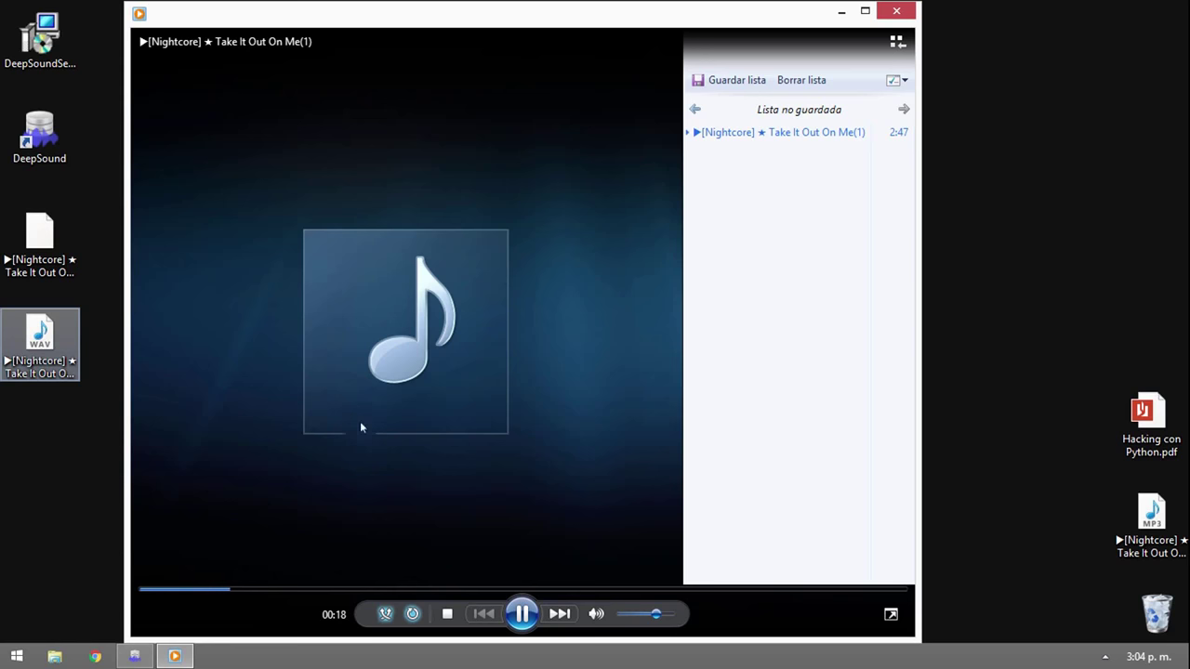
left_click_drag(449, 592, 605, 590)
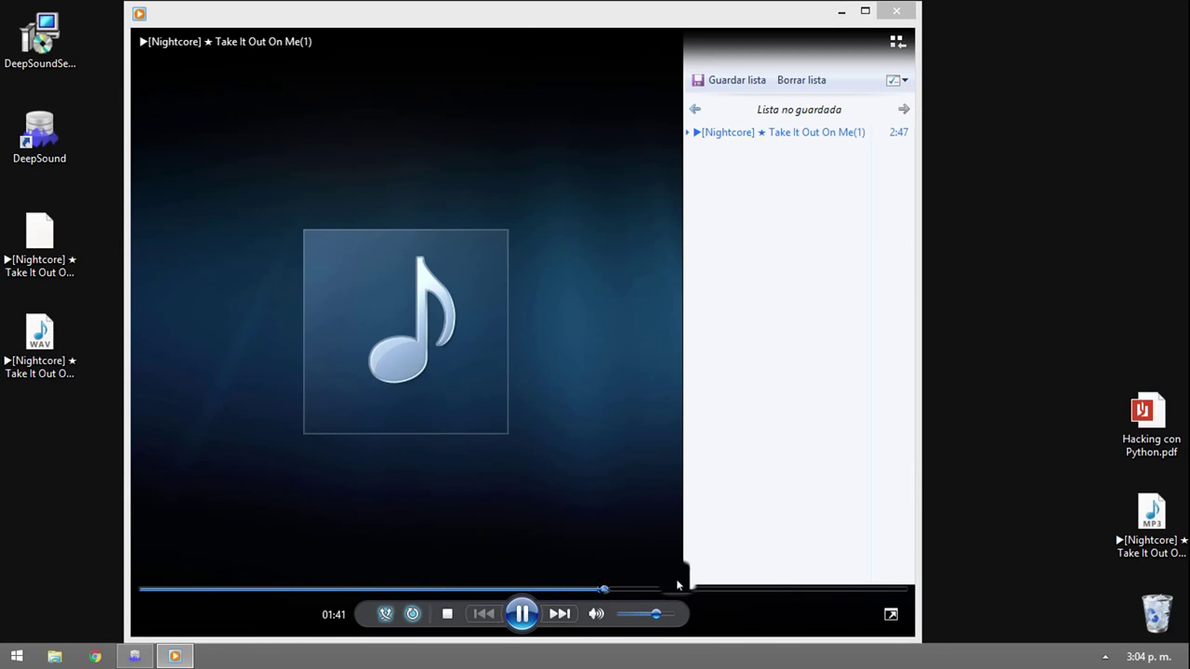
left_click(804, 591)
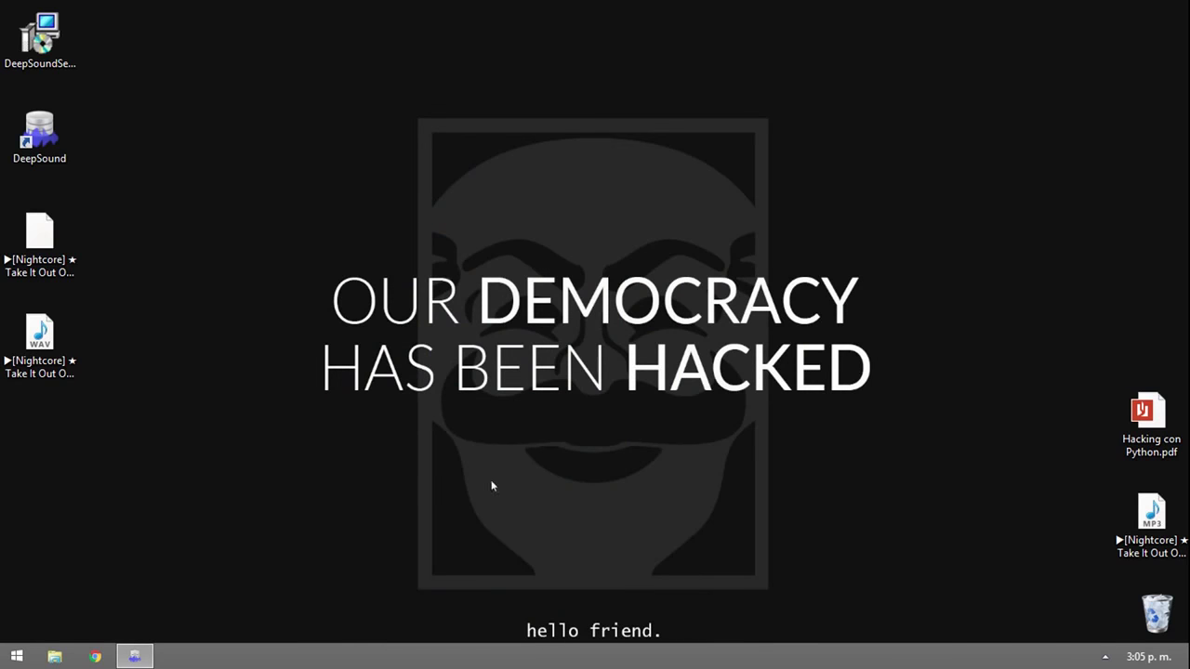
left_click_drag(493, 453, 712, 247)
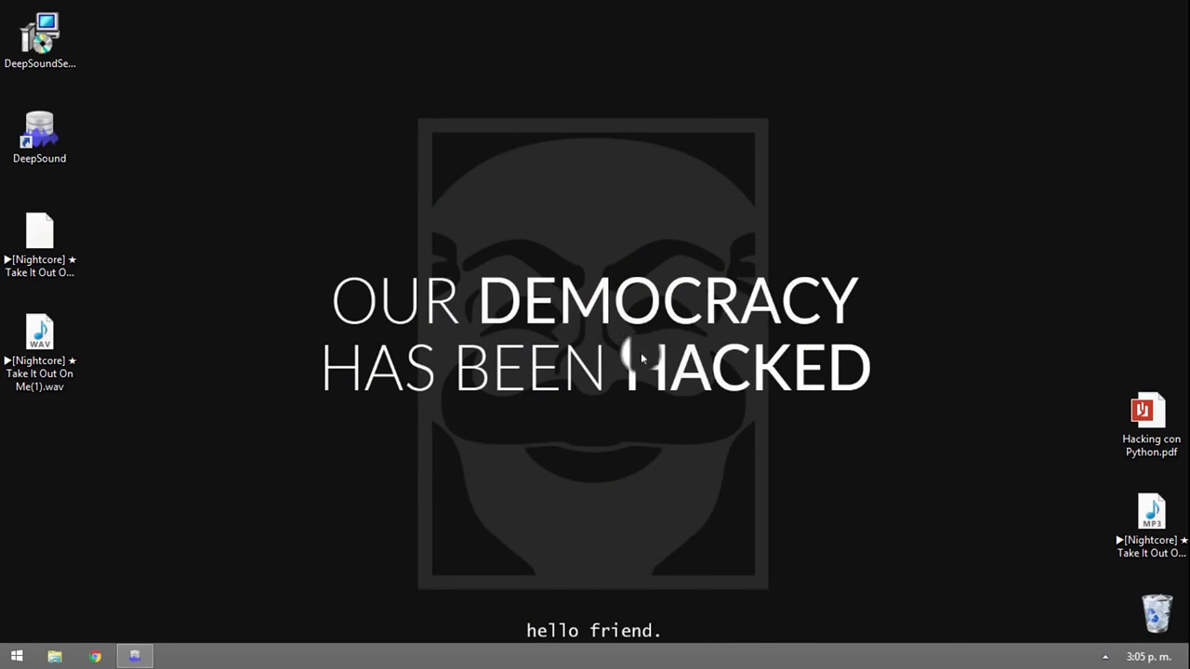
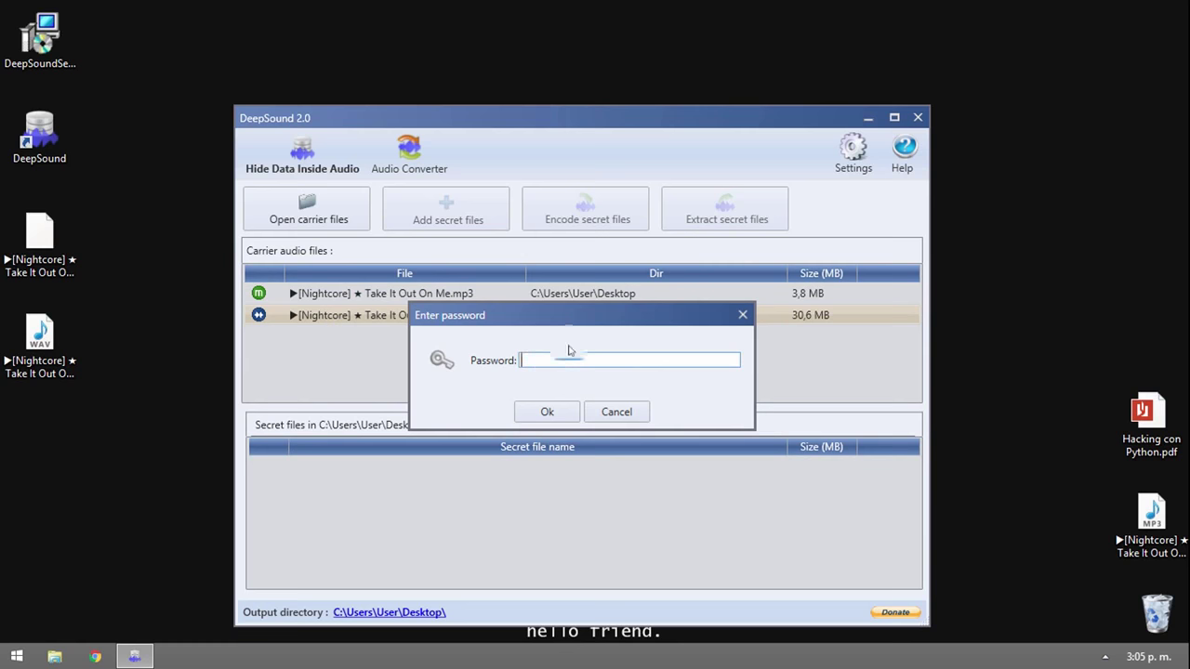
- Enter and submit a password to unlock the Nightcore WAV carrier
left_click(540, 360)
type("••••••••••••••")
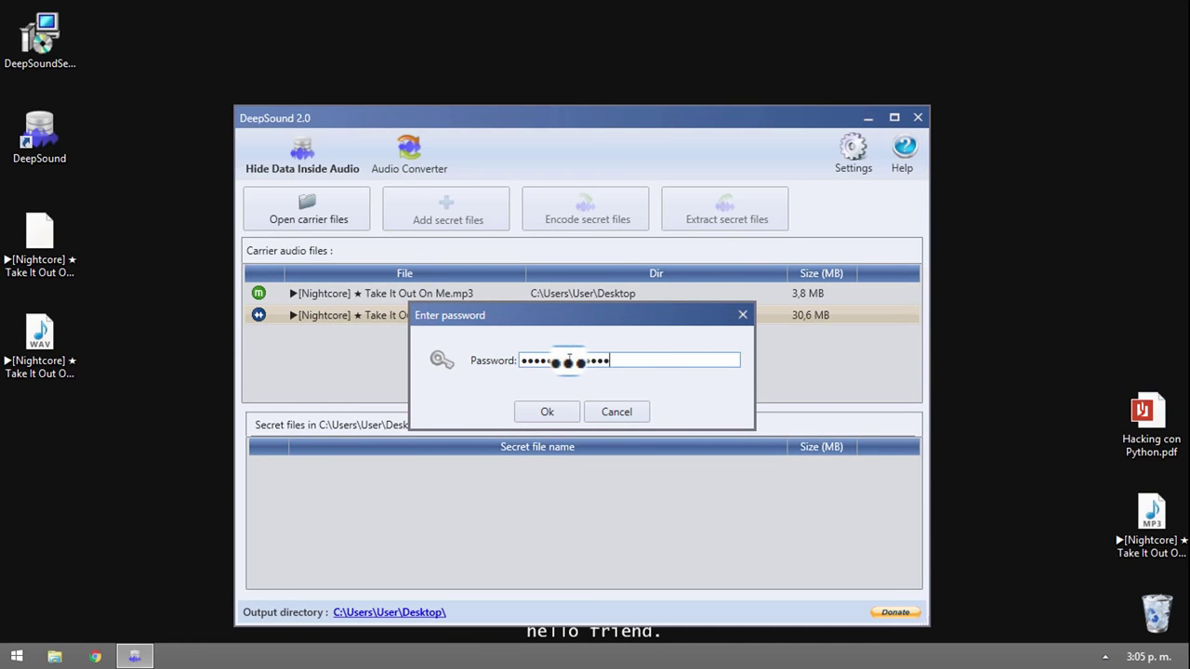
key("Return")
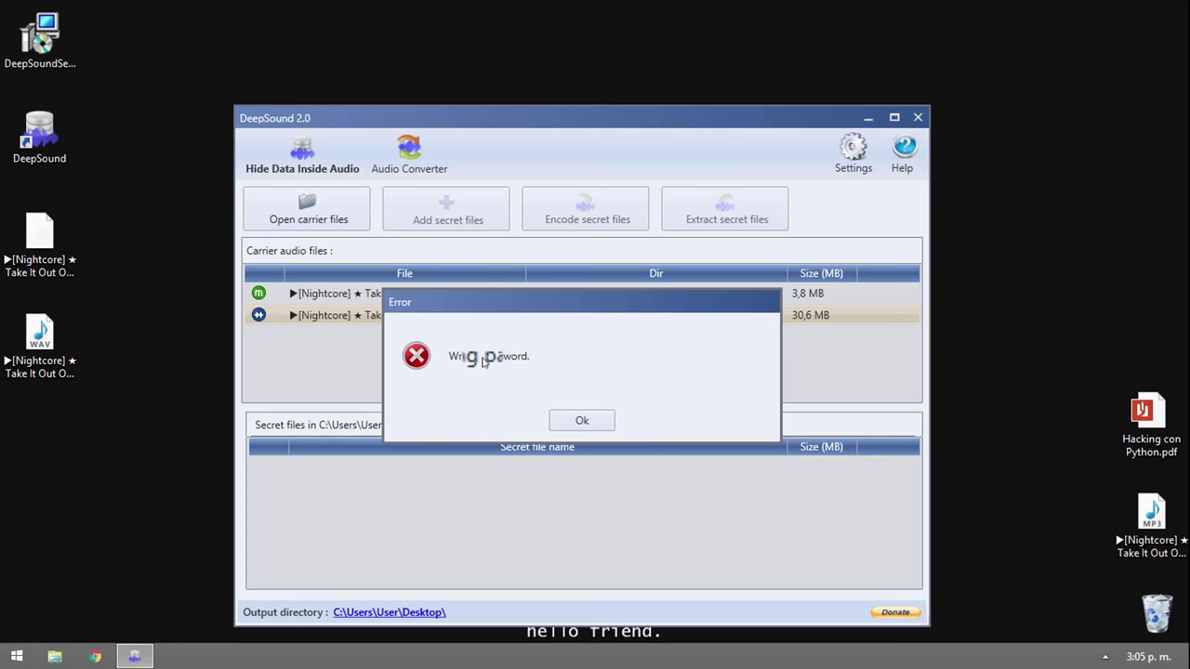
- Dismiss the Wrong password error and reopen the WAV carrier to retry the password
key("Return")
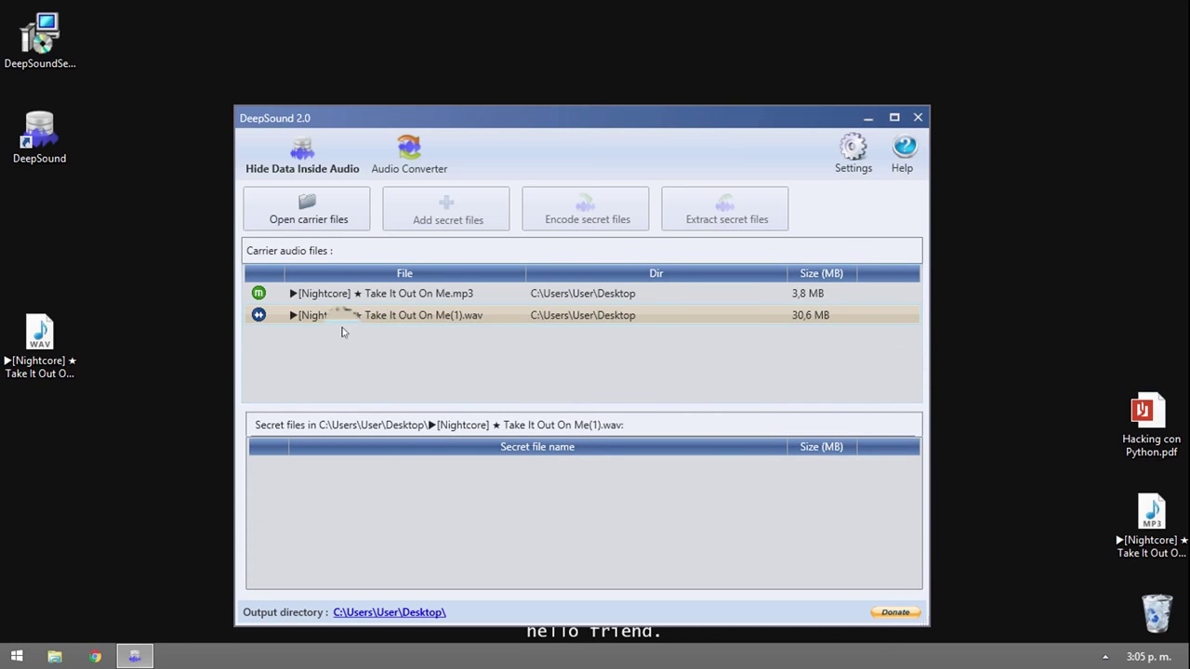
double_click(339, 316)
left_click(563, 359)
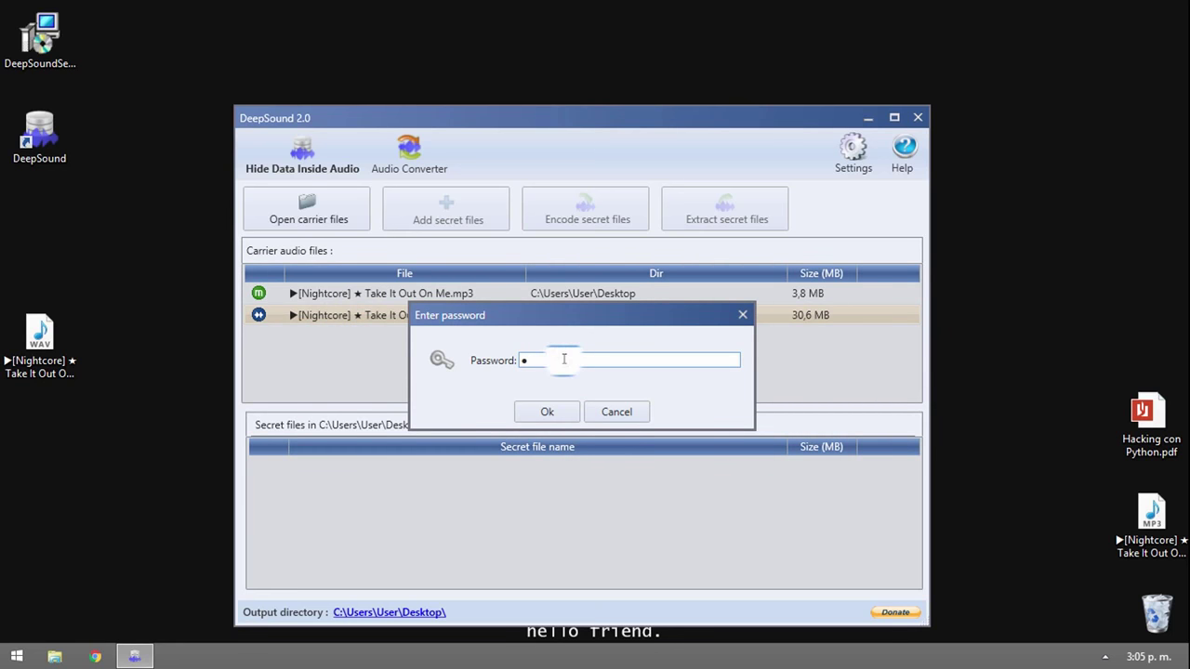
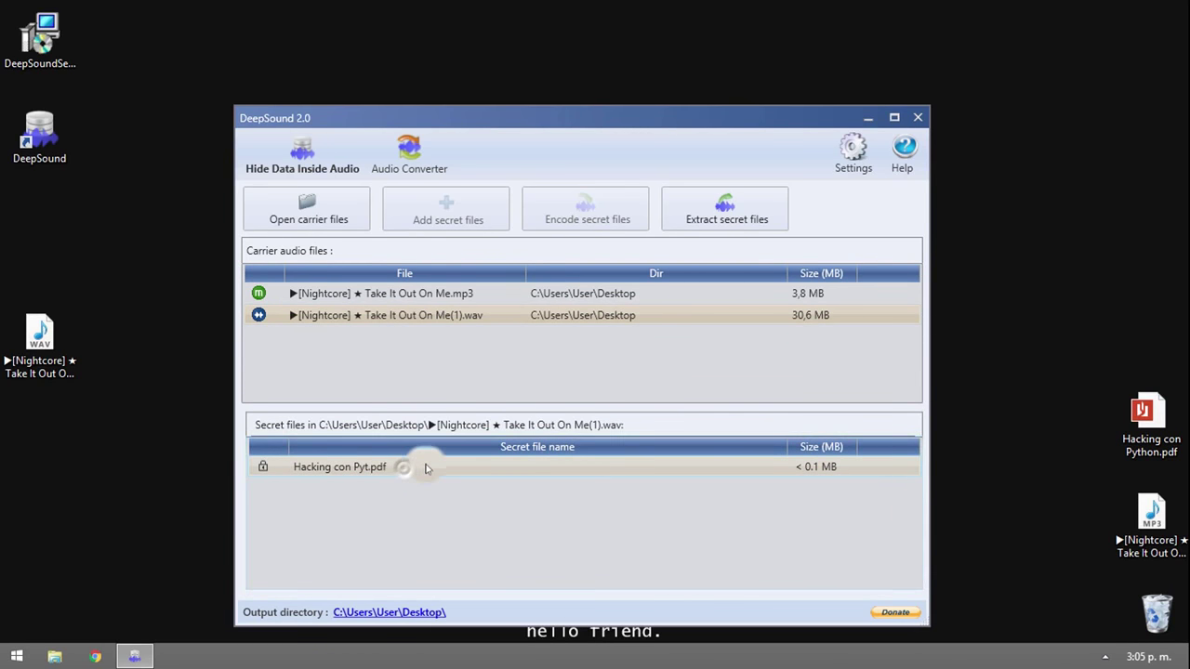
- Extract the hidden Hacking con Pyt.pdf from the WAV carrier and dismiss the decoding confirmation
left_click(732, 227)
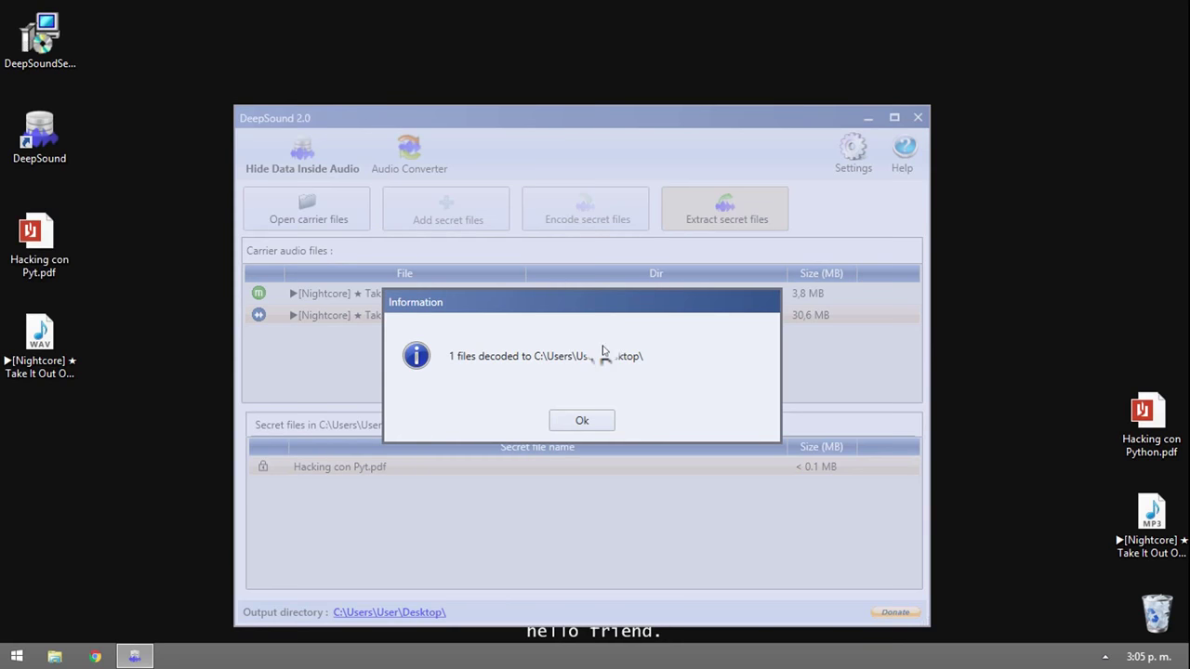
left_click(582, 419)
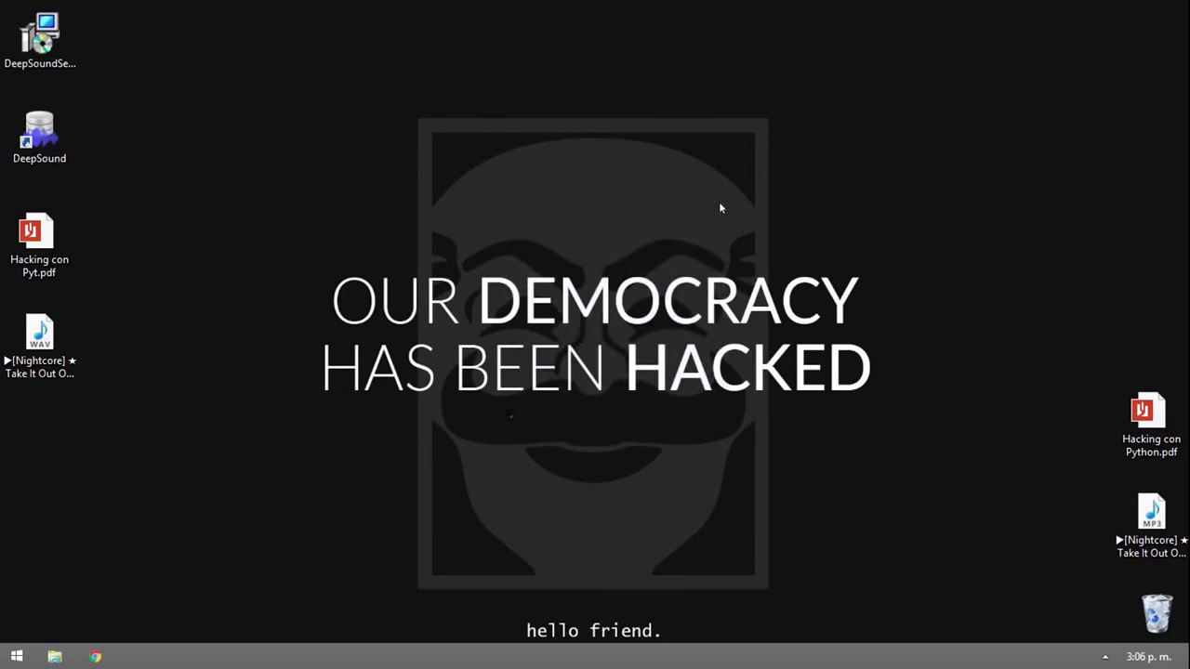
- Close DeepSound and arrange the desktop to show Hacking con Pyt.pdf beside the WAV, original PDF and MP3
left_click_drag(509, 414, 736, 215)
left_click_drag(417, 160, 694, 468)
left_click_drag(721, 483, 720, 480)
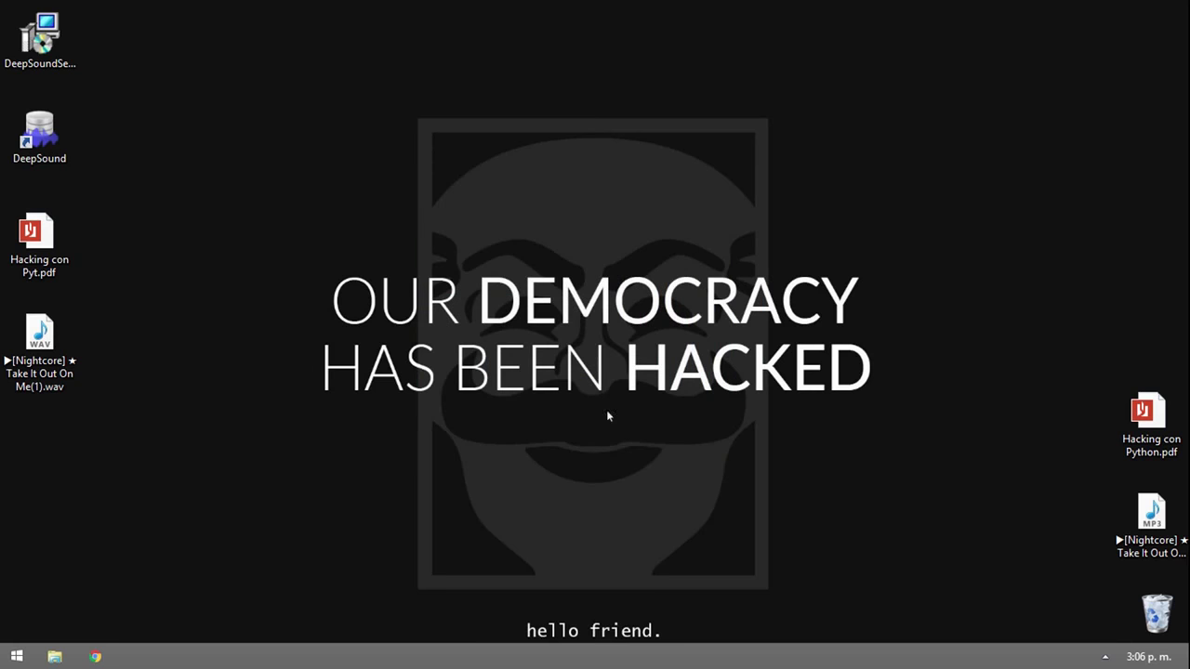
left_click_drag(753, 516, 449, 190)
left_click_drag(377, 124, 657, 422)
left_click_drag(867, 189, 415, 517)
left_click_drag(475, 177, 665, 493)
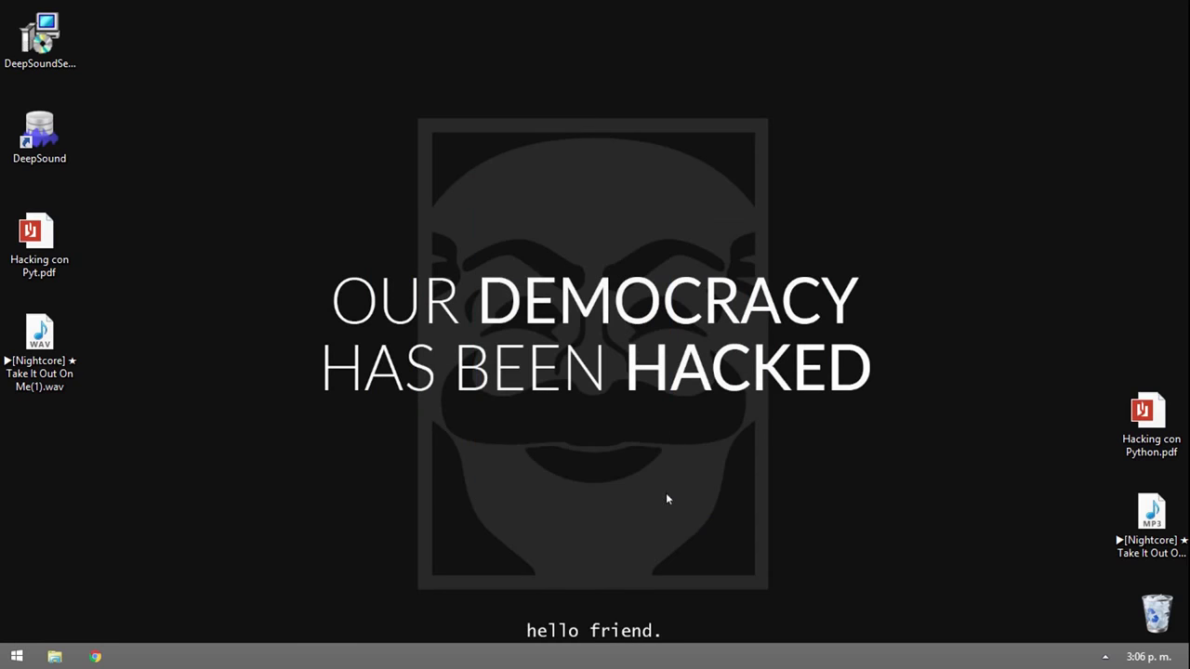